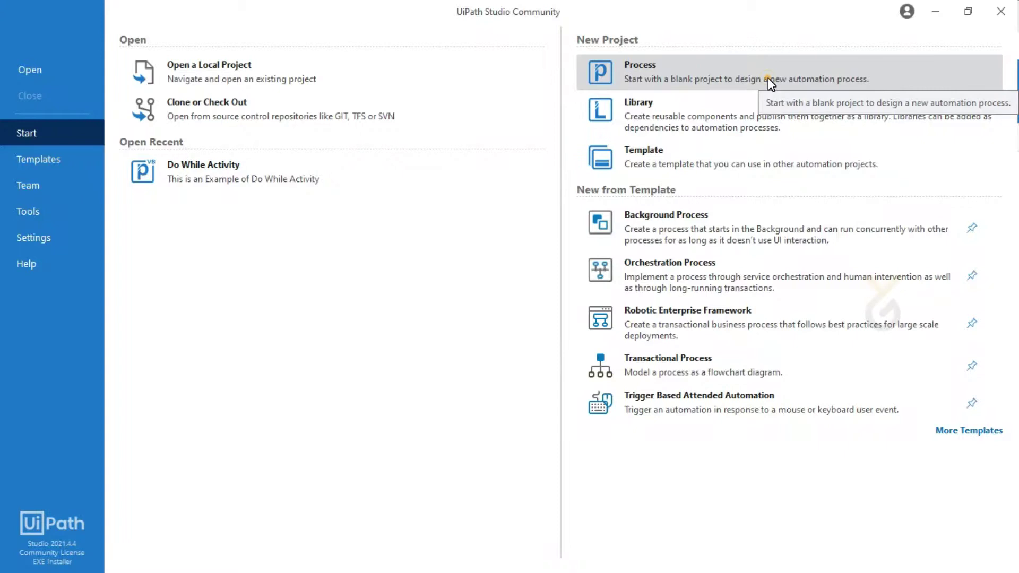
- Start a new Process and replace its default name and description with 'While Activity' details
click(768, 78)
key(BackSpace)
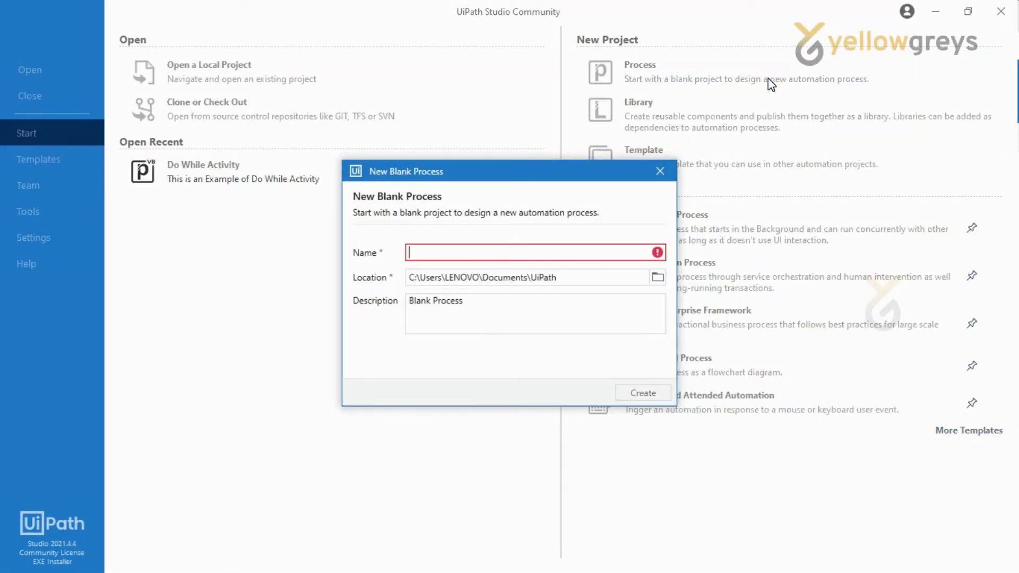
text(While)
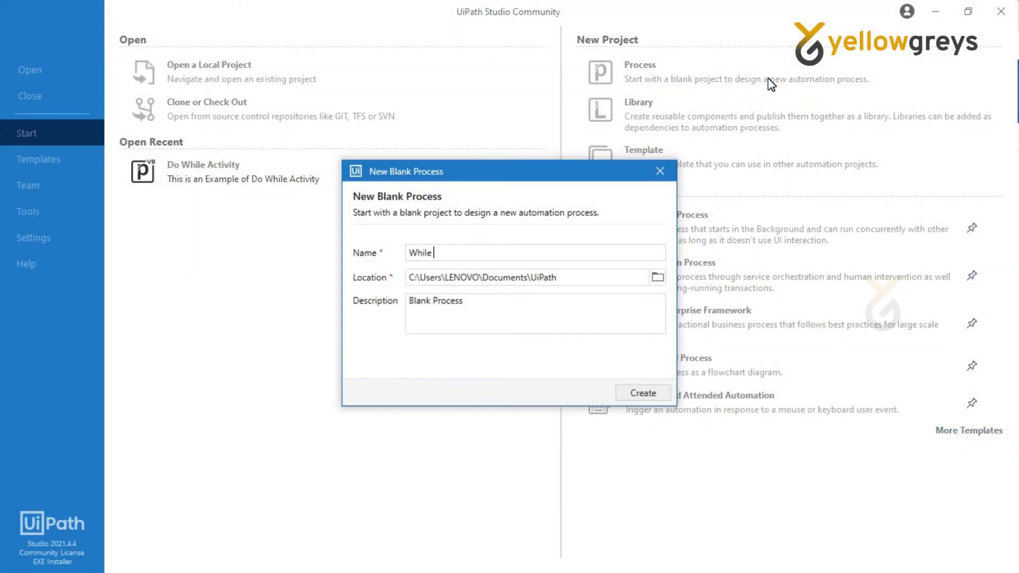
text(t)
drag(548, 307, 415, 307)
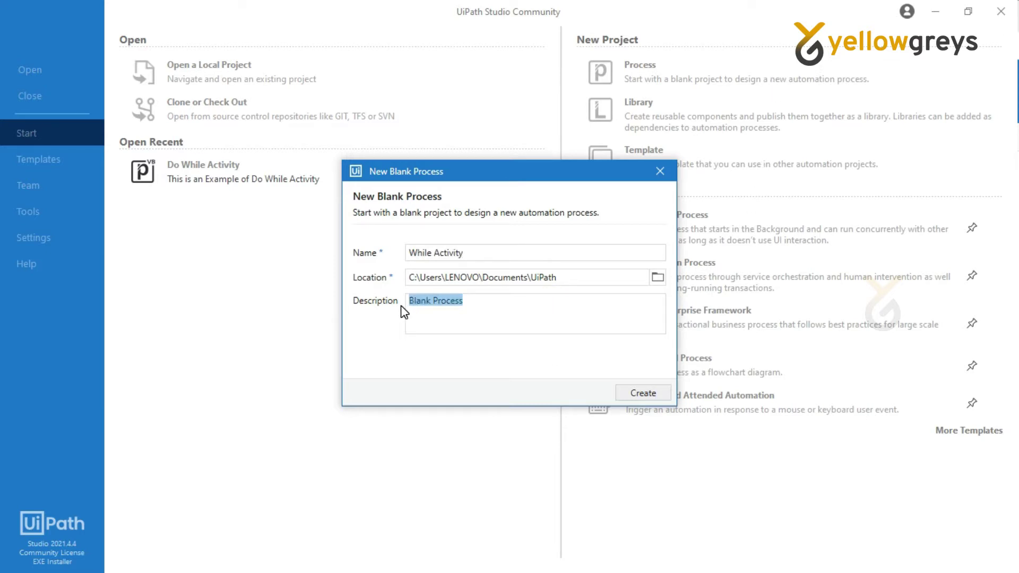
key(BackSpace)
text(This is an Example o)
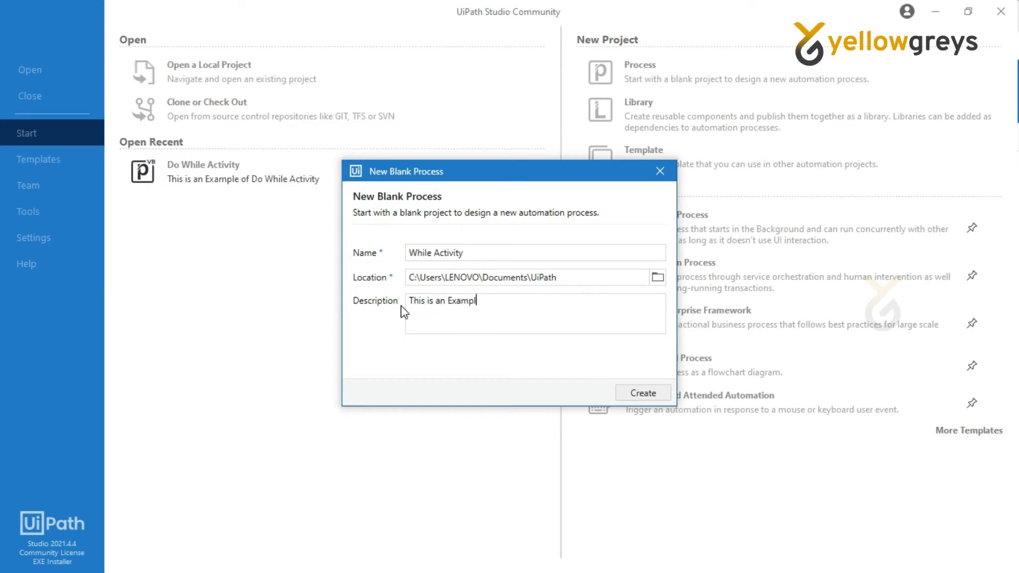
text(f While Activity)
- Create the While Activity process and open its Main workflow for editing
click(634, 393)
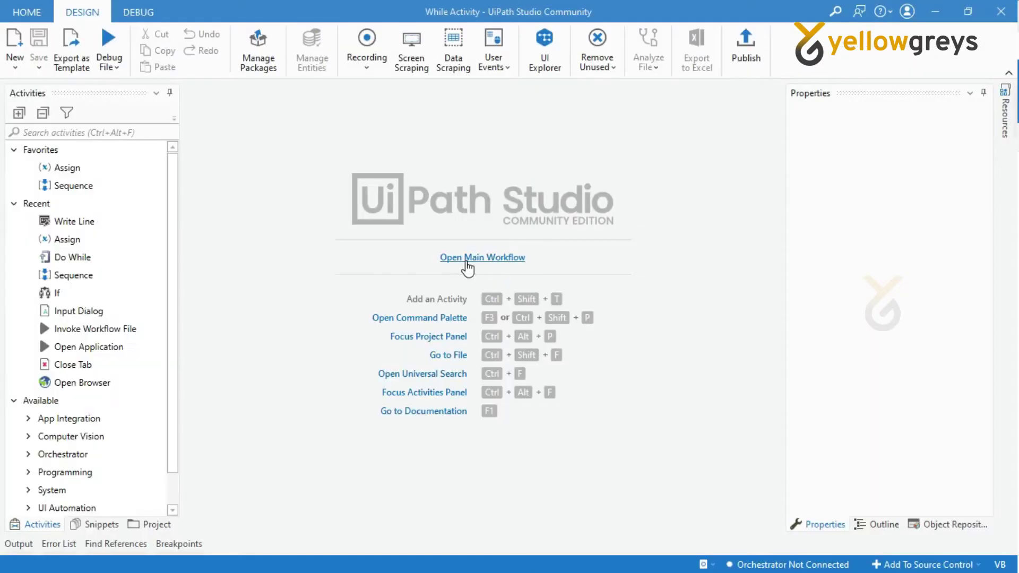
click(467, 260)
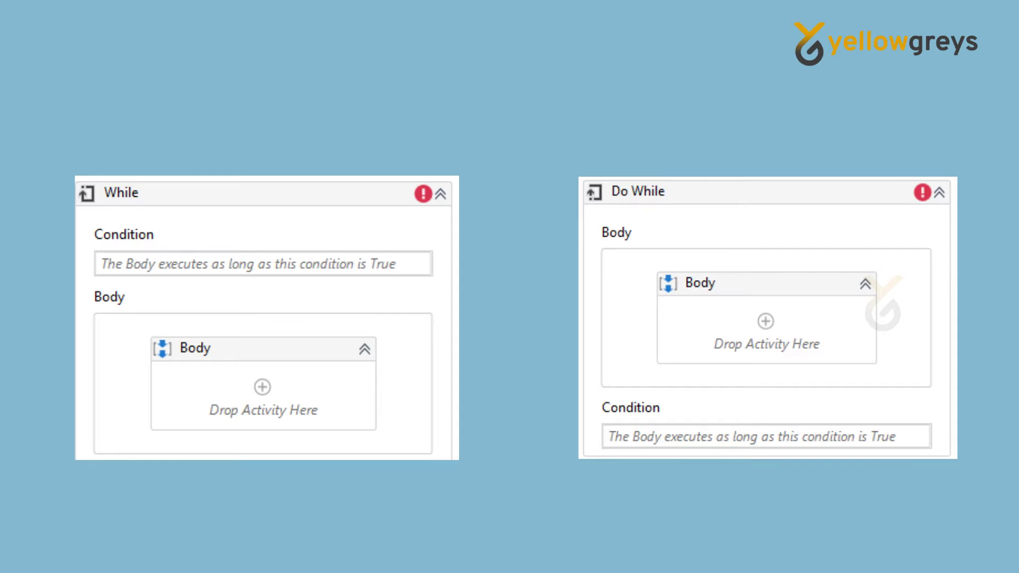
click(1, 67)
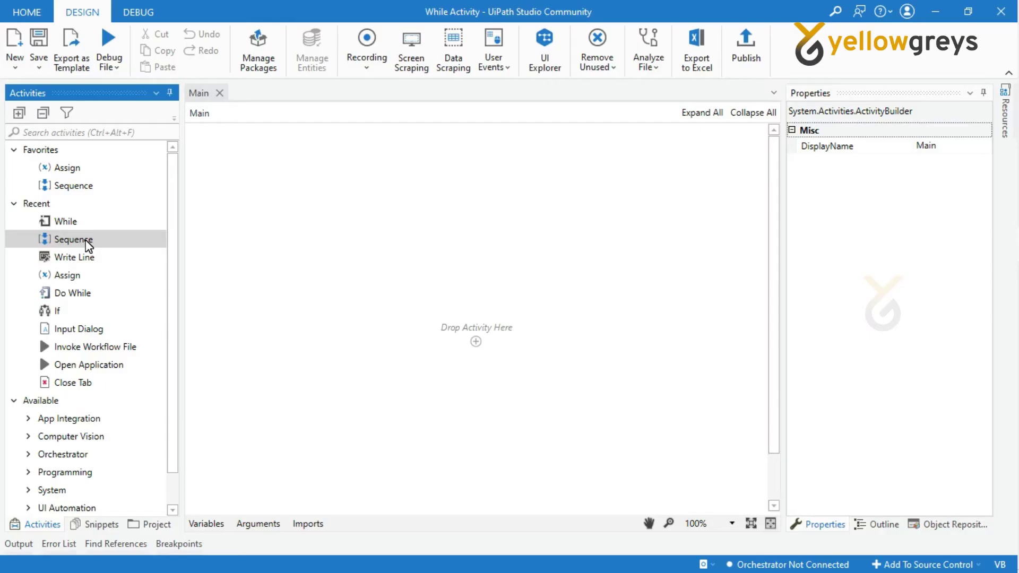
- Add a Sequence to Main and rename it 'Sequence - While Activity Demo'
drag(87, 245, 499, 372)
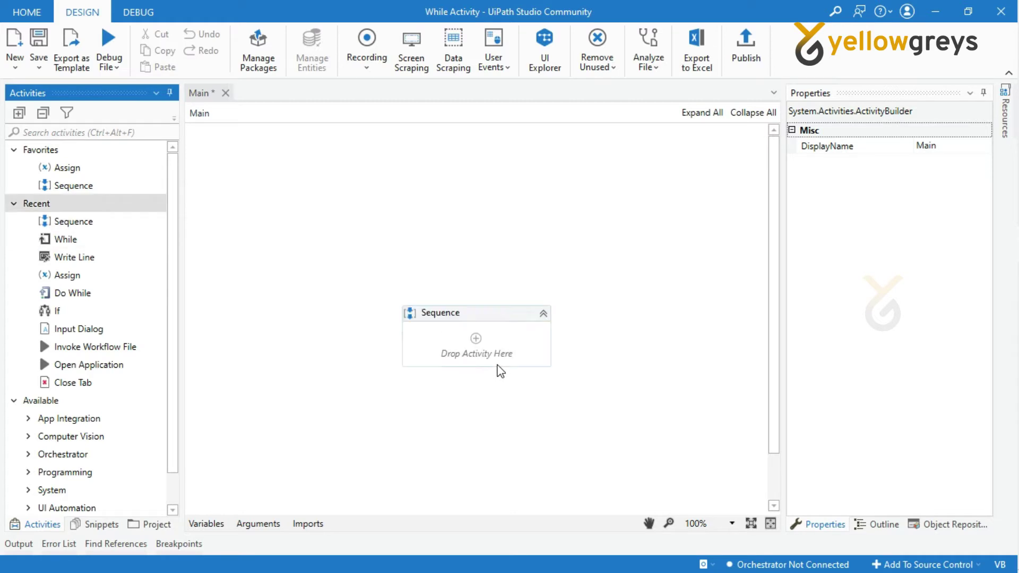
click(478, 311)
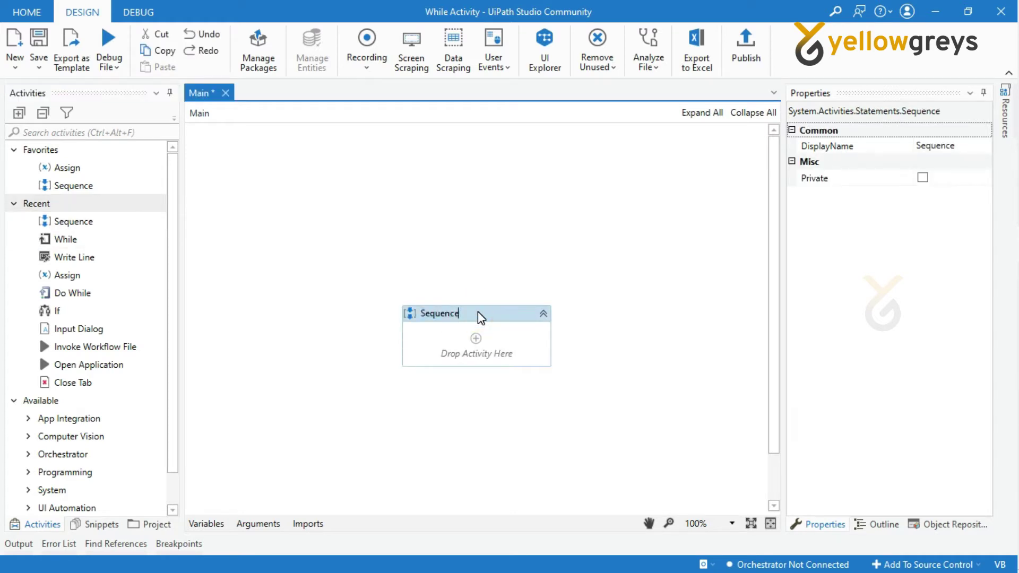
text(While Activity)
text( Demo)
click(491, 359)
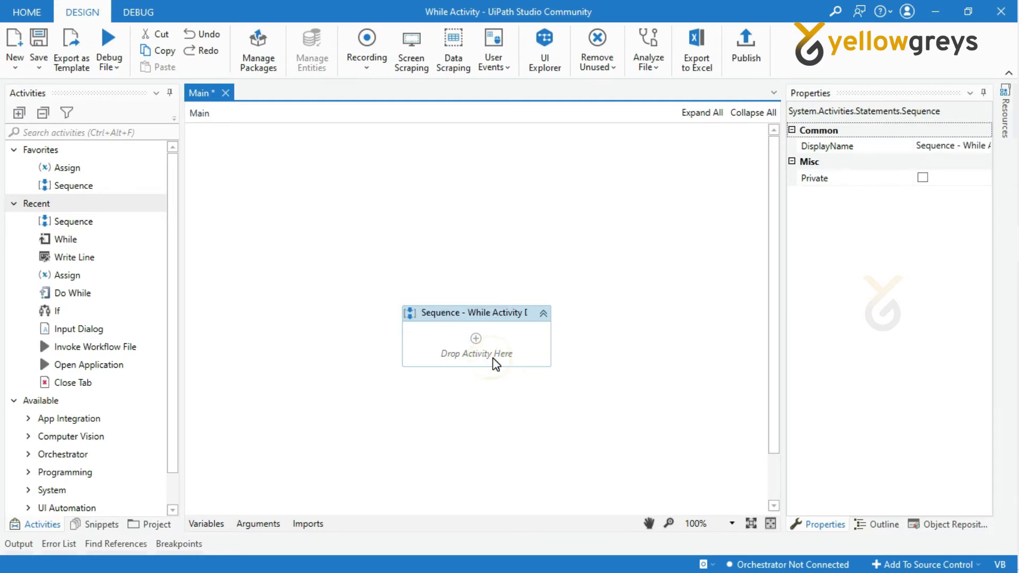
- Create an Int32 variable intCounter with default value 10 in the sequence's variables
click(207, 523)
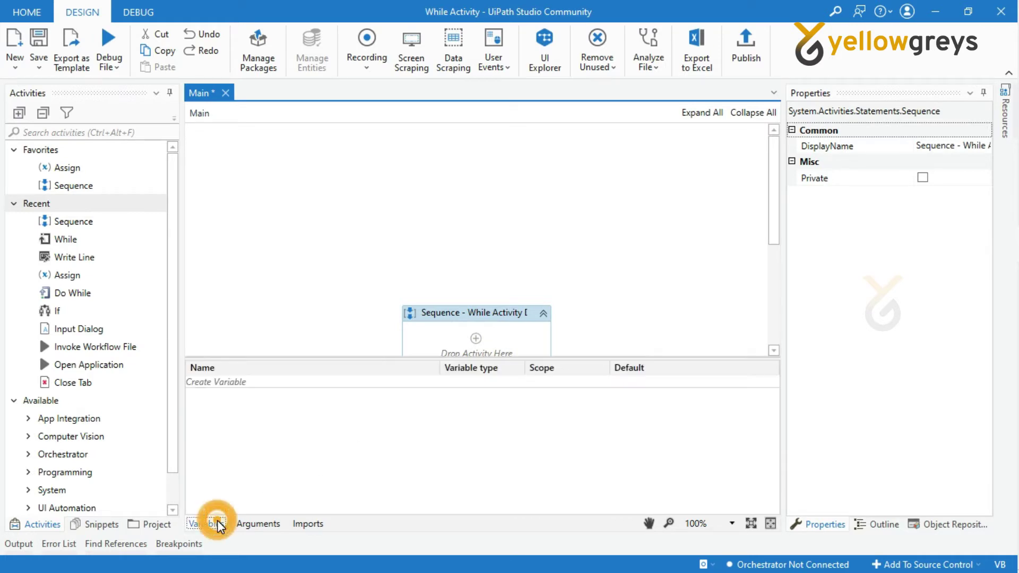
click(226, 385)
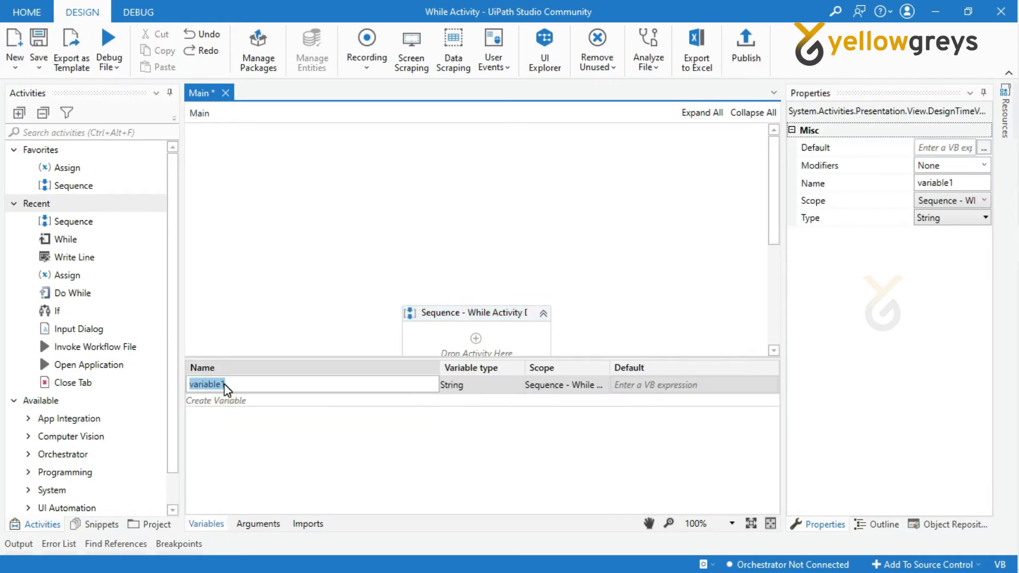
text(intCounter)
key(Return)
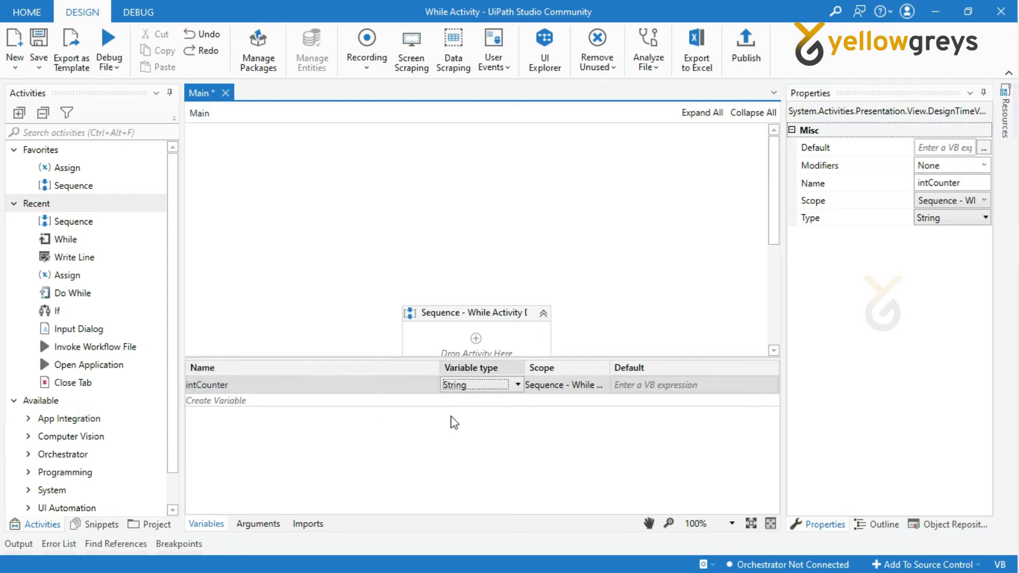
click(517, 385)
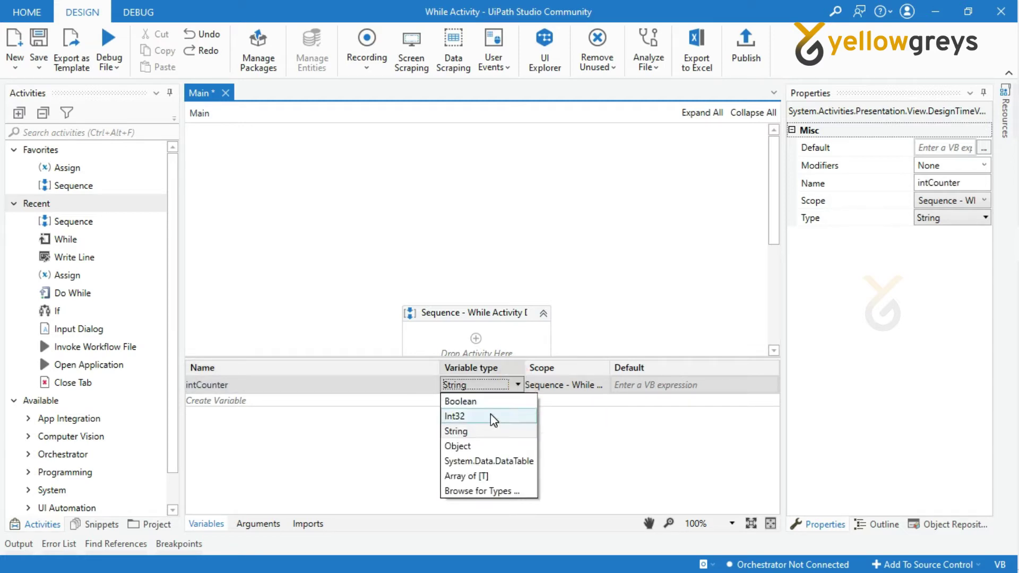
click(490, 414)
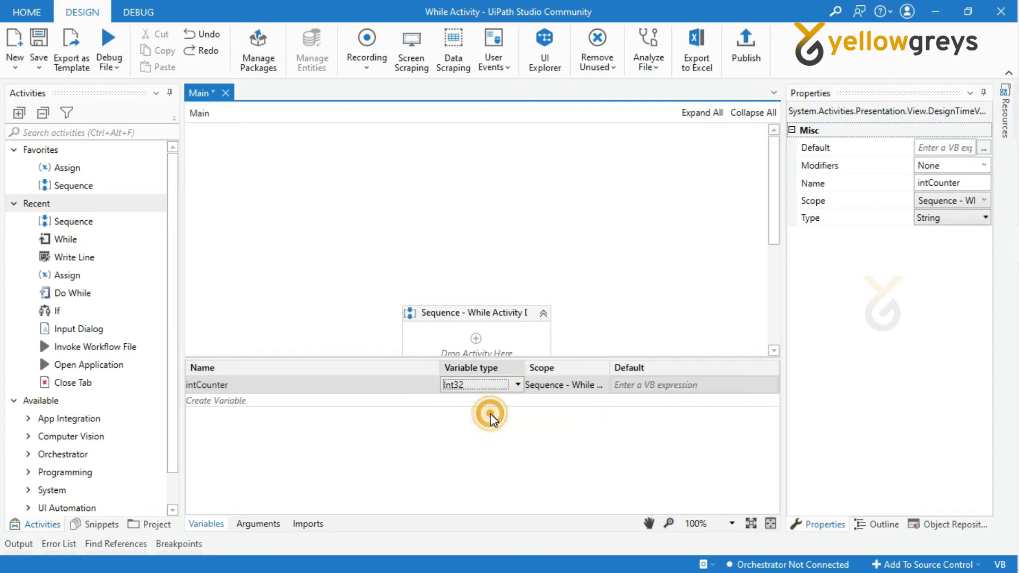
click(653, 385)
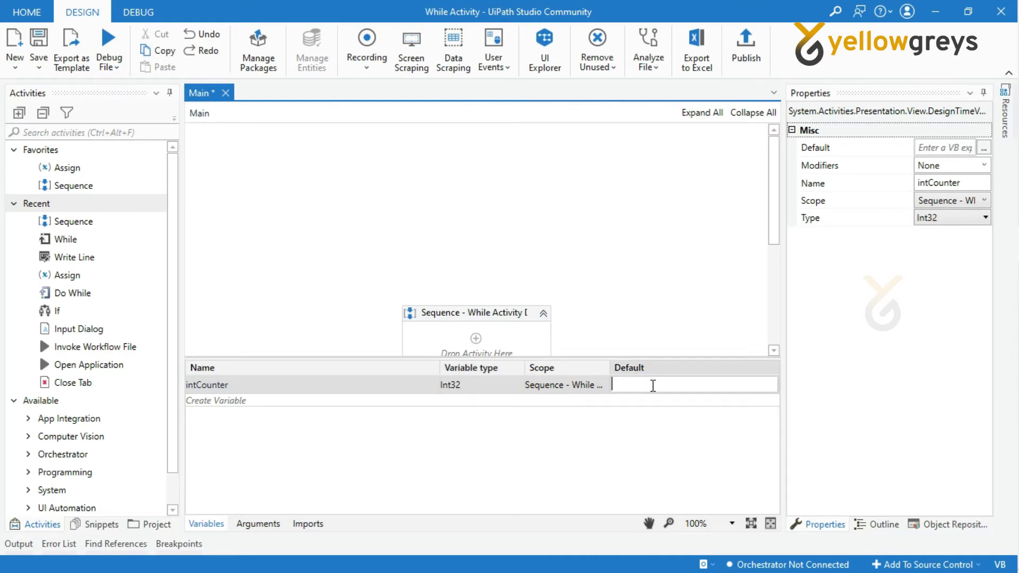
text(10)
click(515, 460)
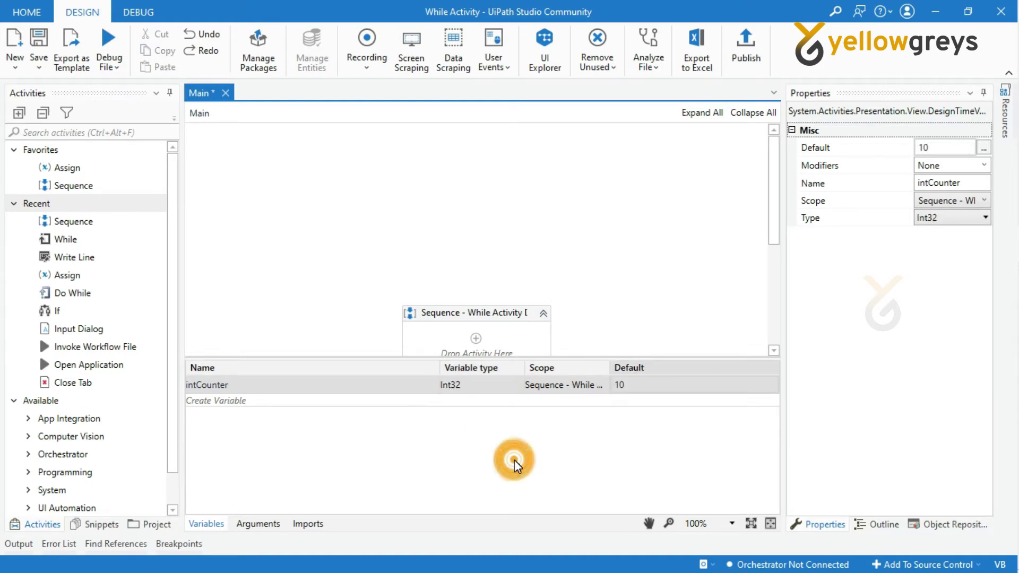
click(211, 526)
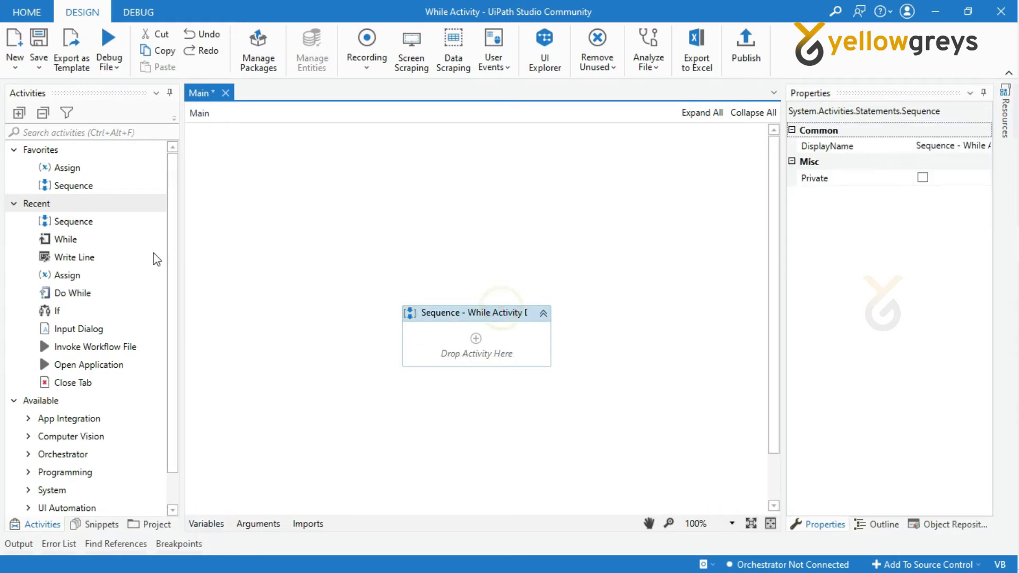
- Place a While activity in the sequence with condition intCounter<100
click(92, 240)
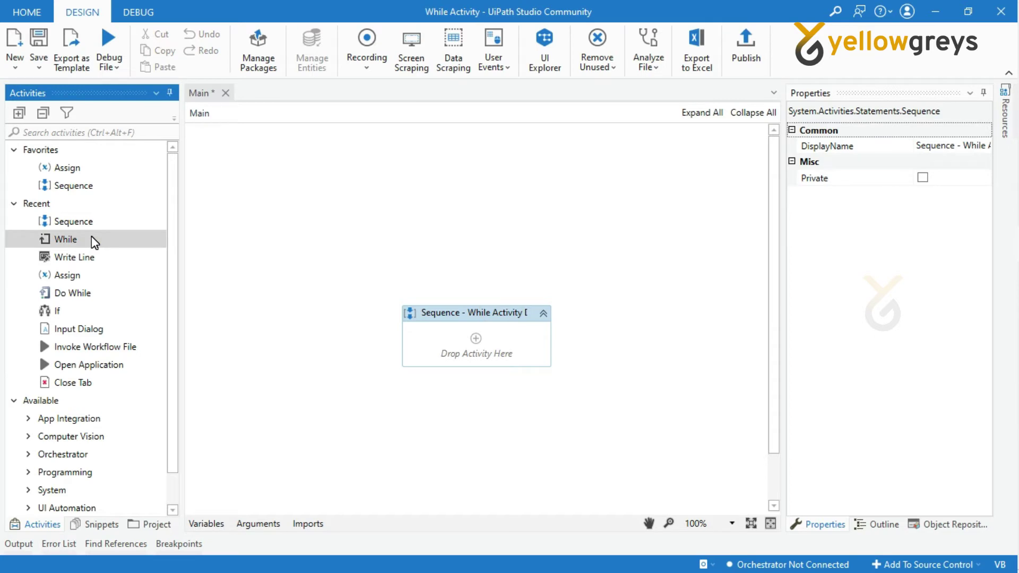
drag(92, 238, 439, 348)
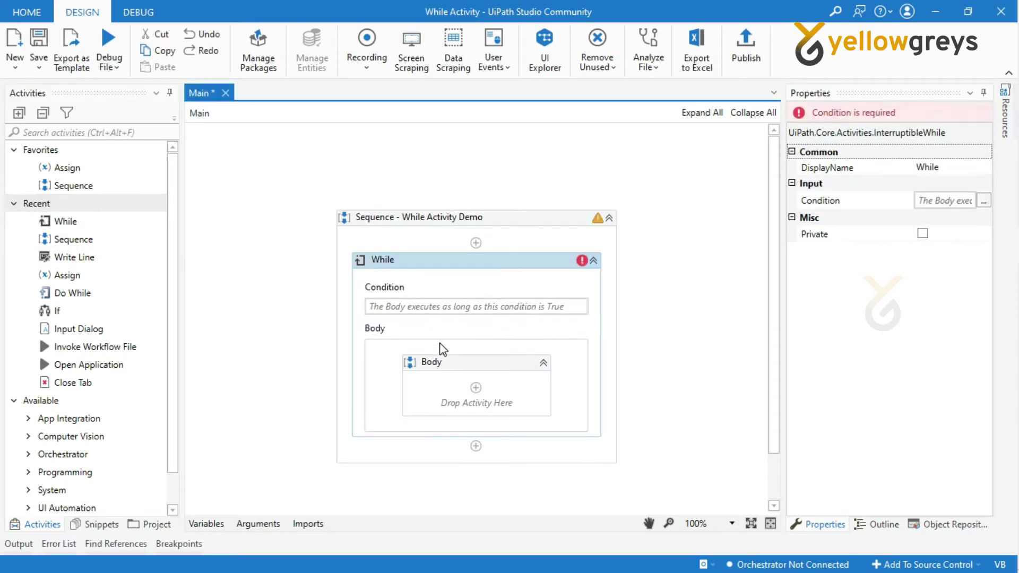
click(445, 307)
text(n)
key(Tab)
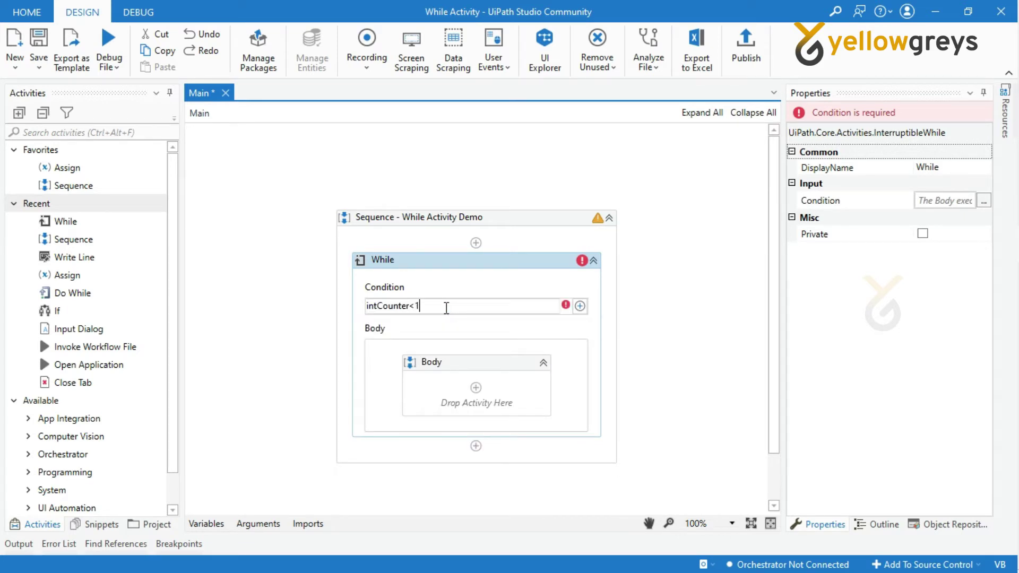
text(00)
click(629, 353)
click(537, 228)
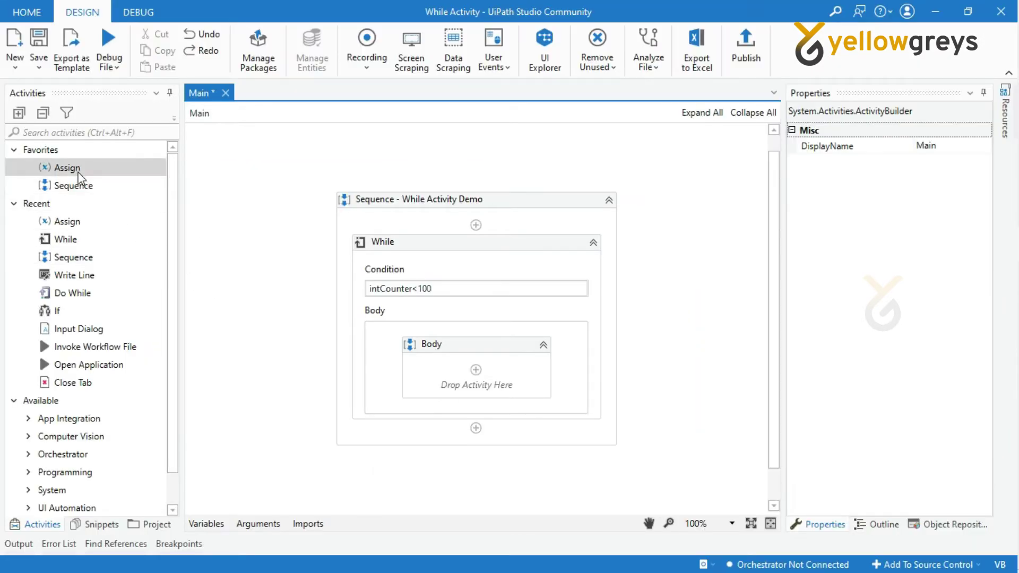
- Add an Assign to the While body and name it 'Assign - Count Increment'
drag(78, 175, 450, 384)
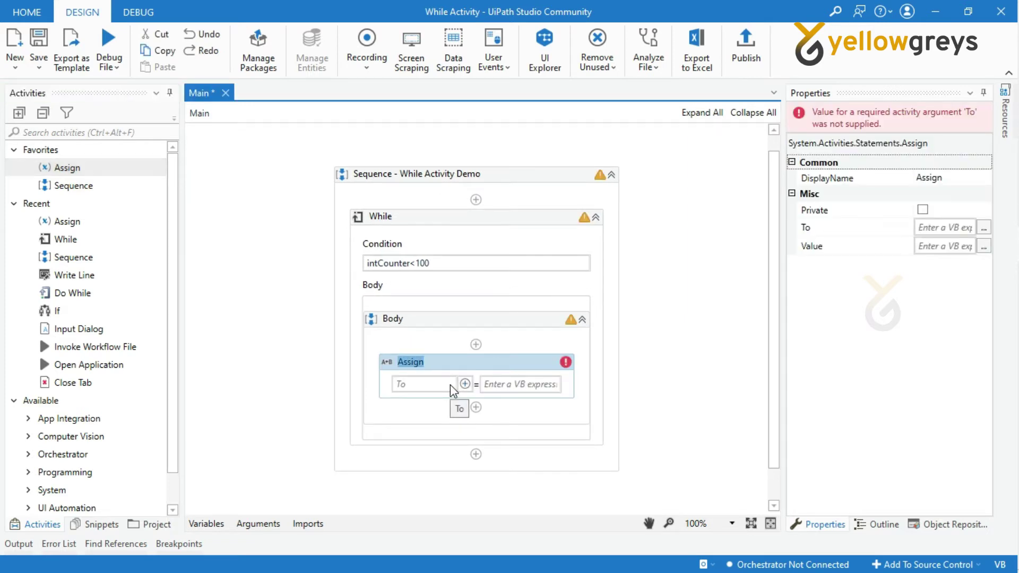
key(End)
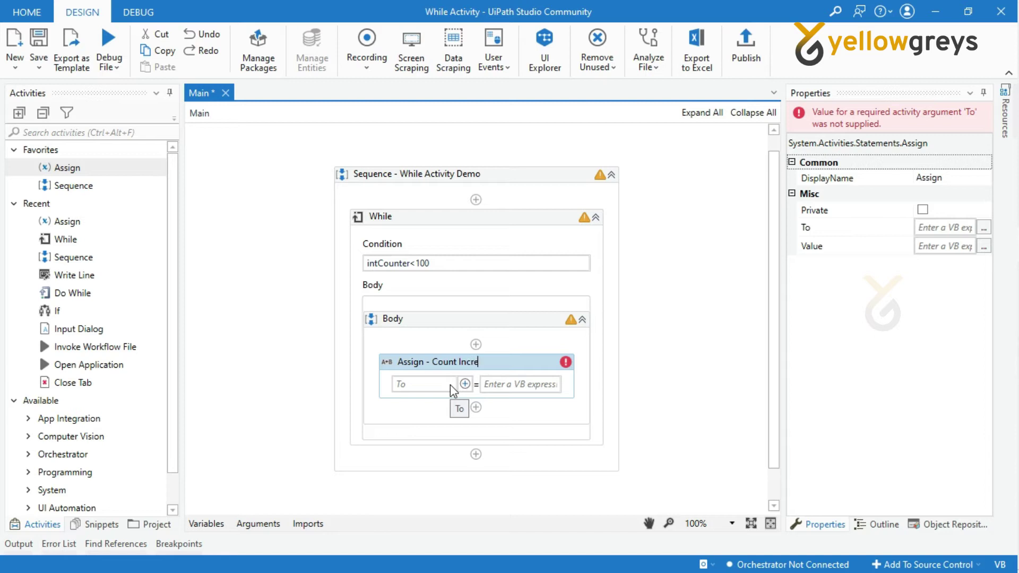
text(ment)
click(519, 365)
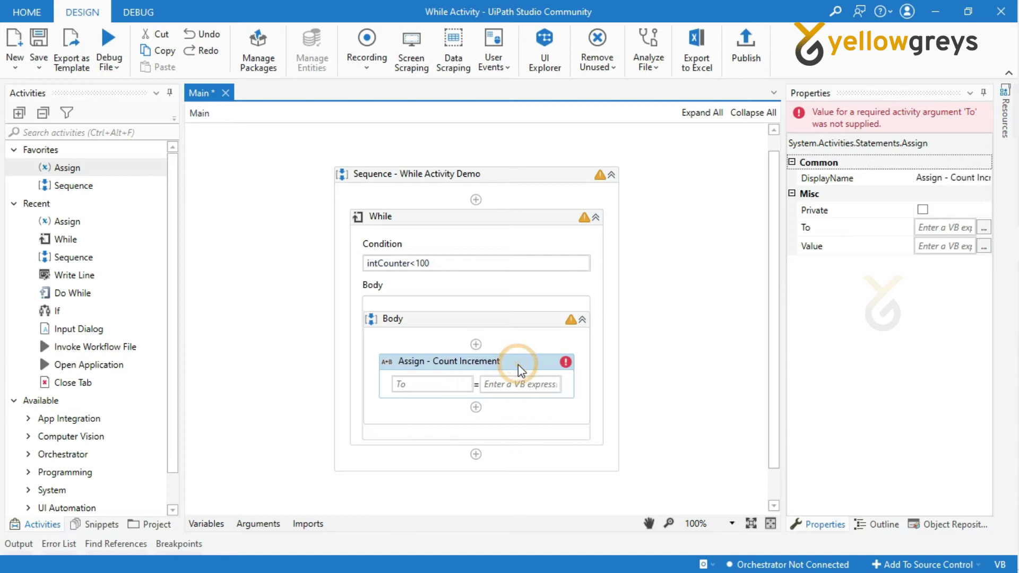
- Set the assignment's To to intCounter and its Value to intCounter+1
click(984, 228)
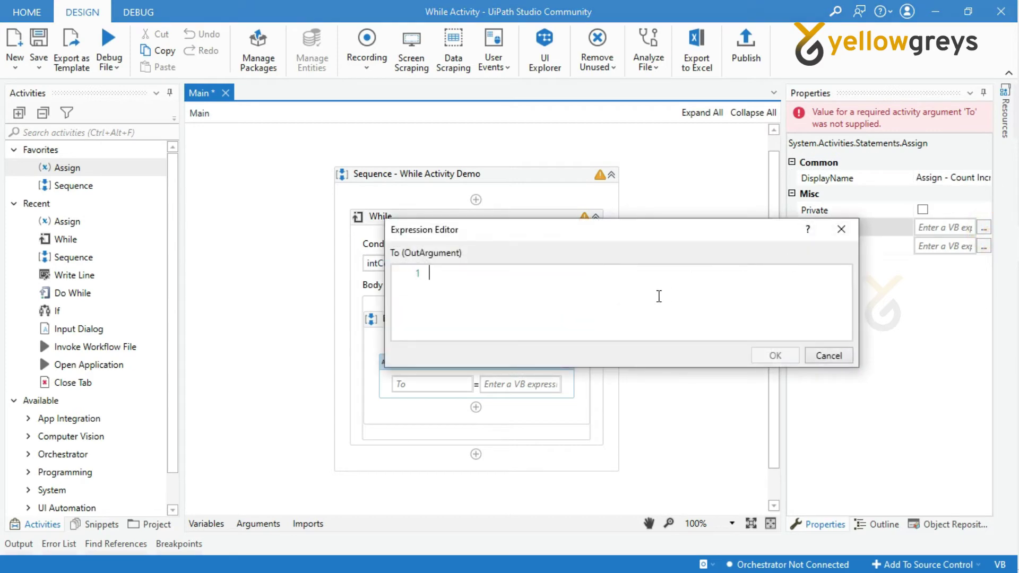
drag(642, 232, 518, 241)
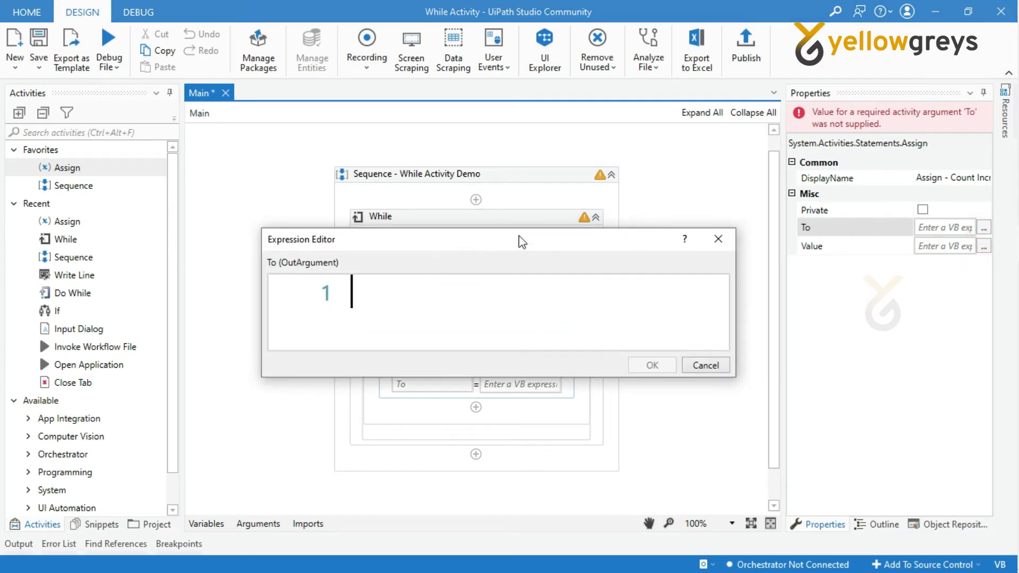
text(intCounter)
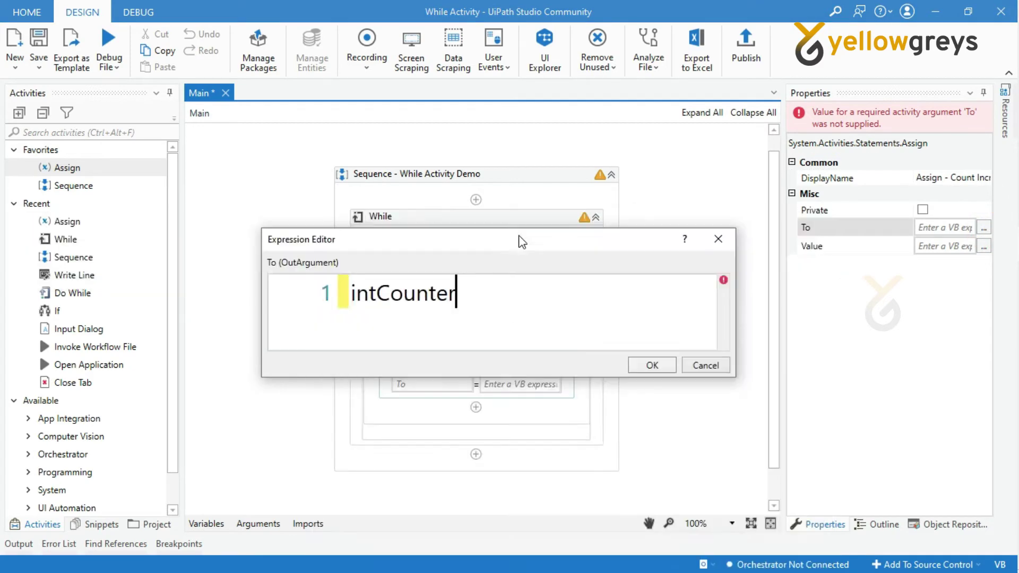
click(643, 364)
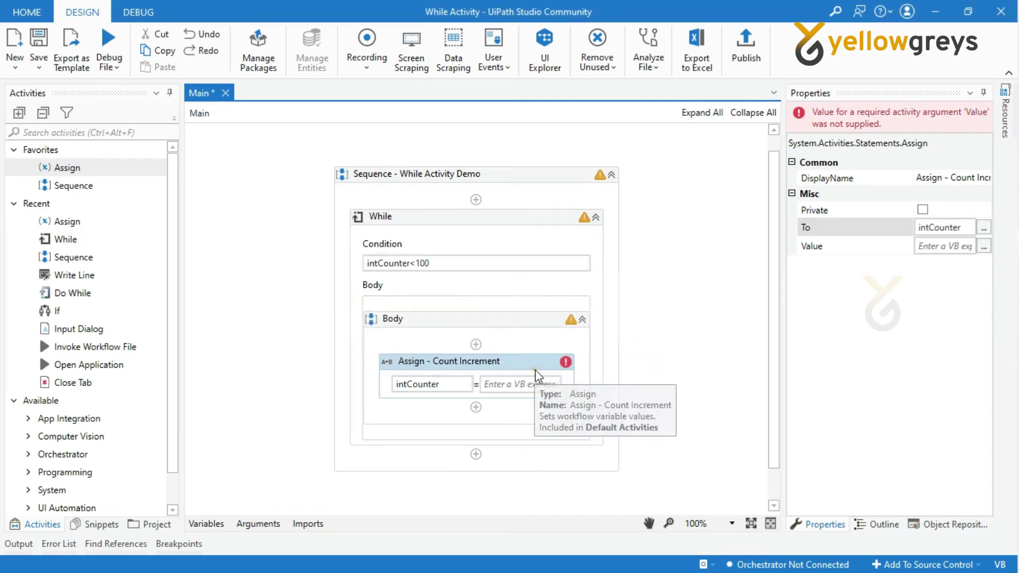
click(984, 246)
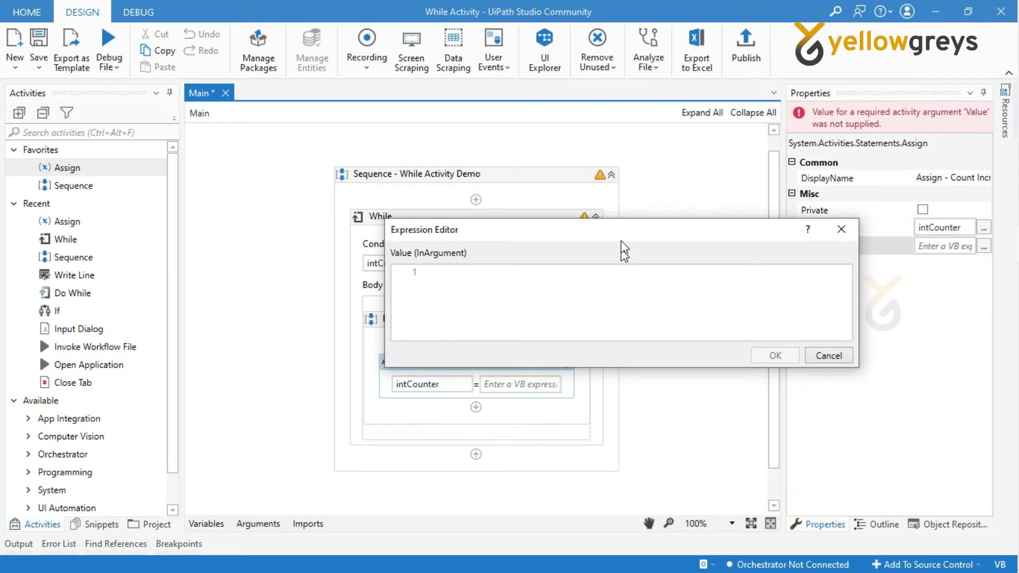
ctrl+scroll(499, 325, up, 3)
text(in)
key(Tab)
text(+)
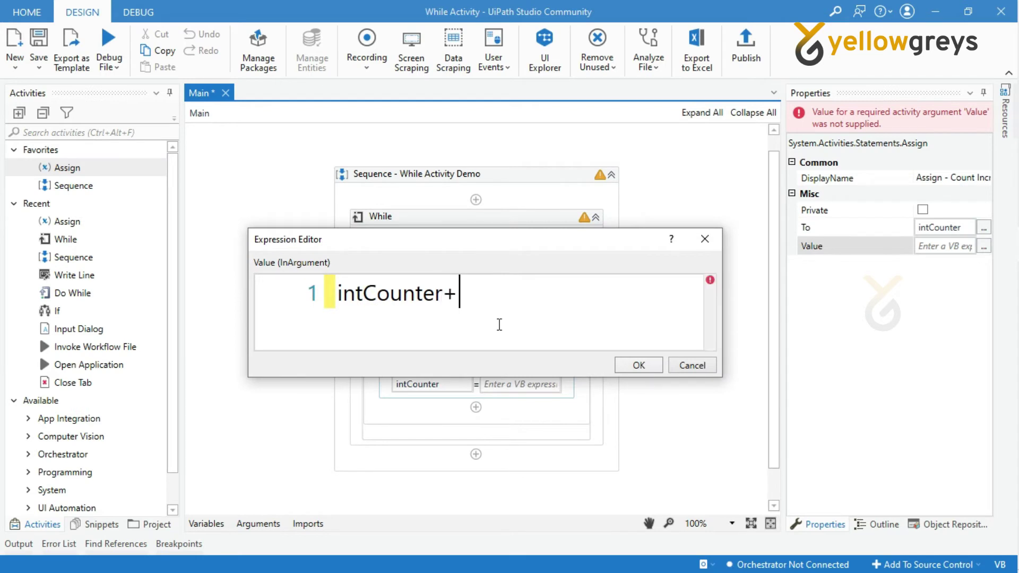
text(1)
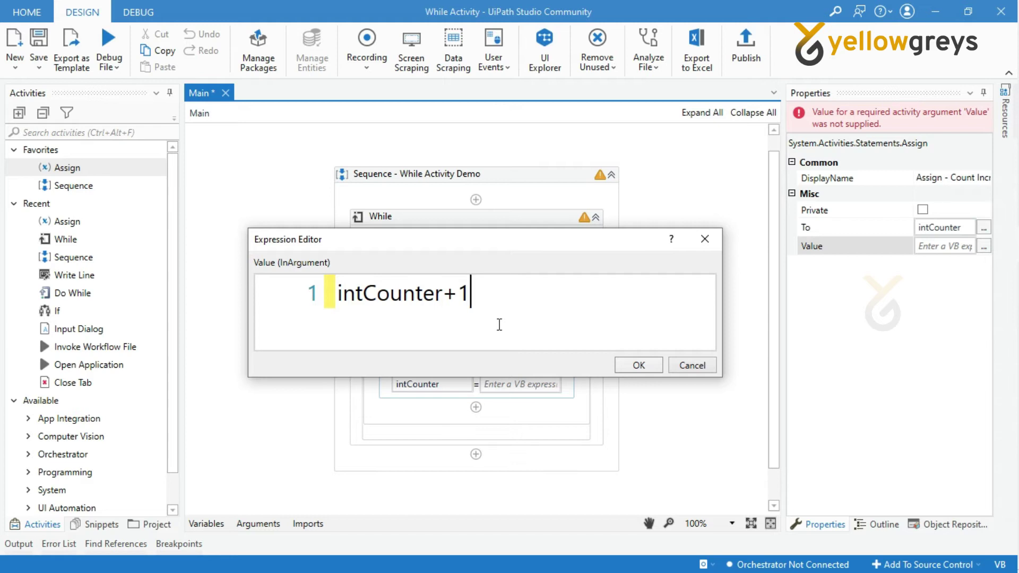
click(637, 365)
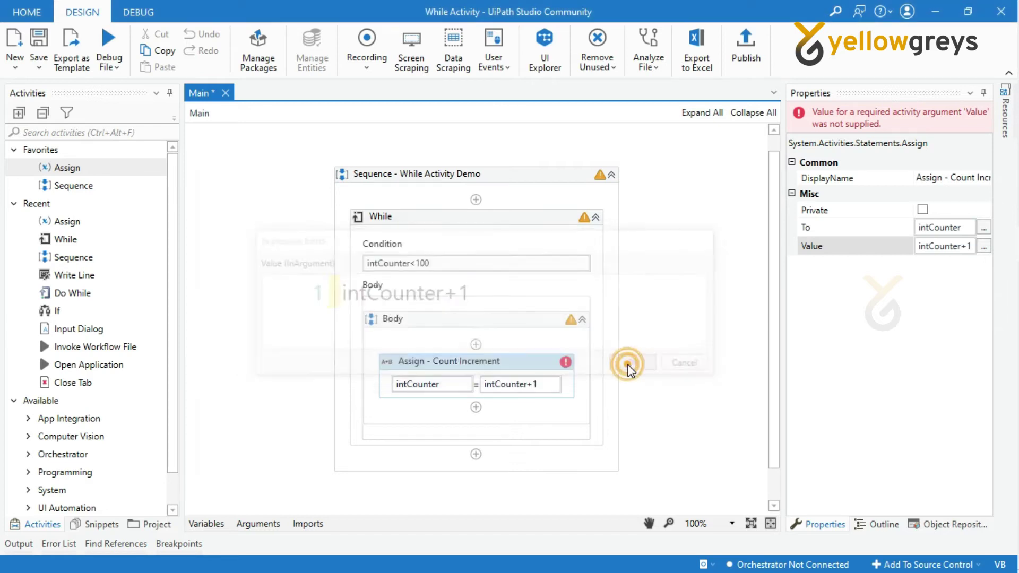
- Search the Activities panel for 'append text', finding no results
click(94, 134)
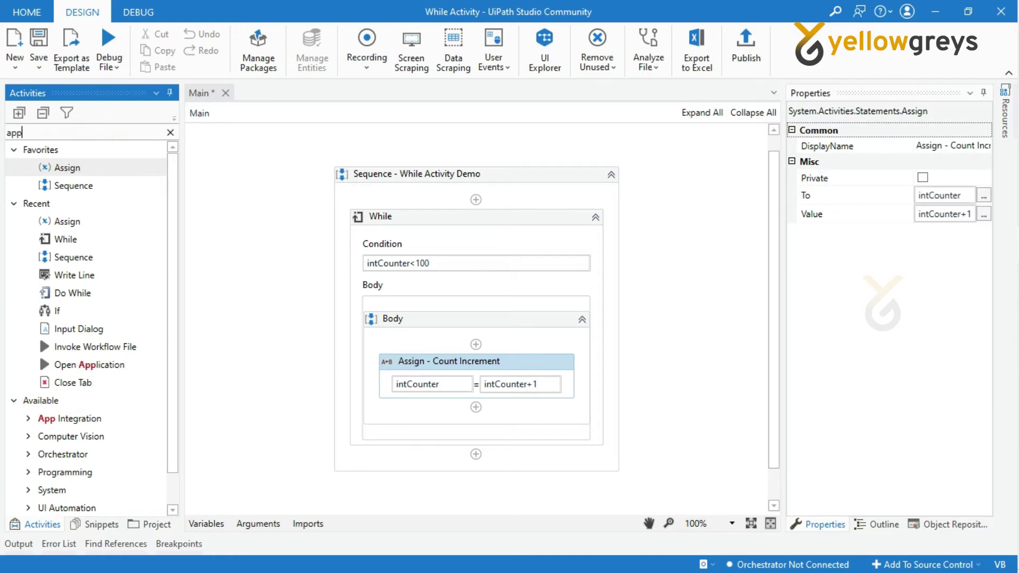
text(append)
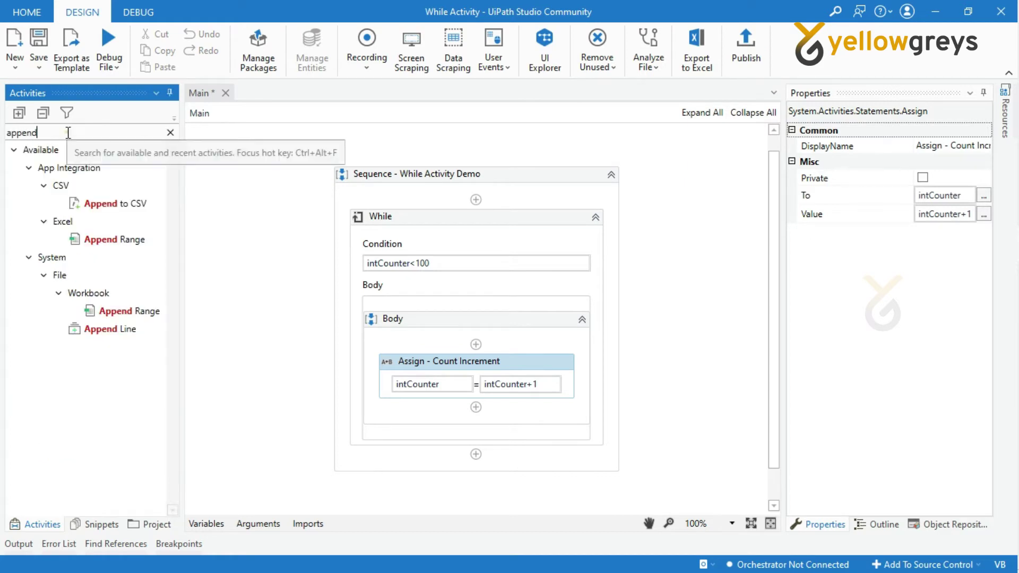
text(text)
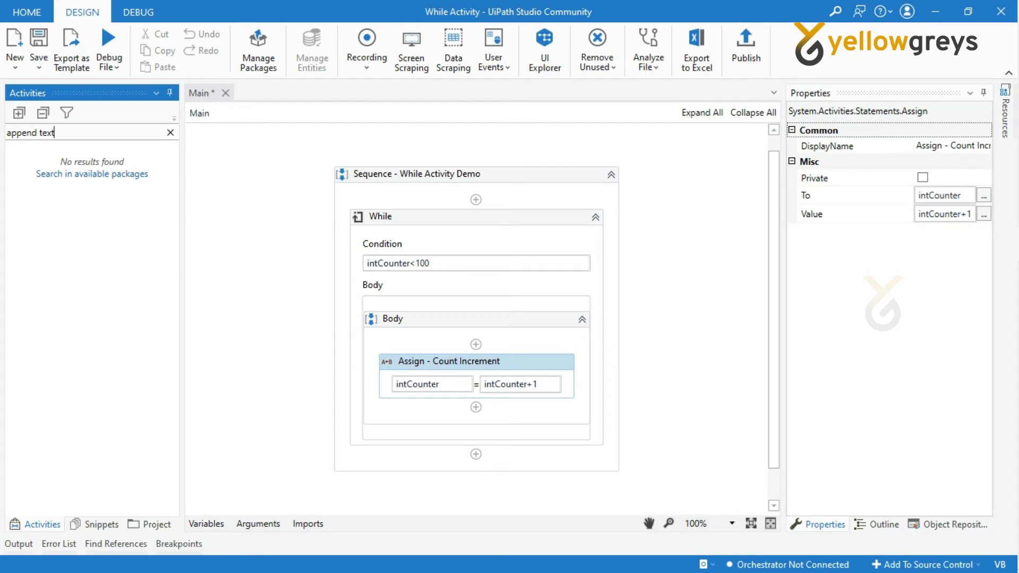
- Find UiPath.Word.Activities under All Packages, install it and save the project dependencies
click(261, 73)
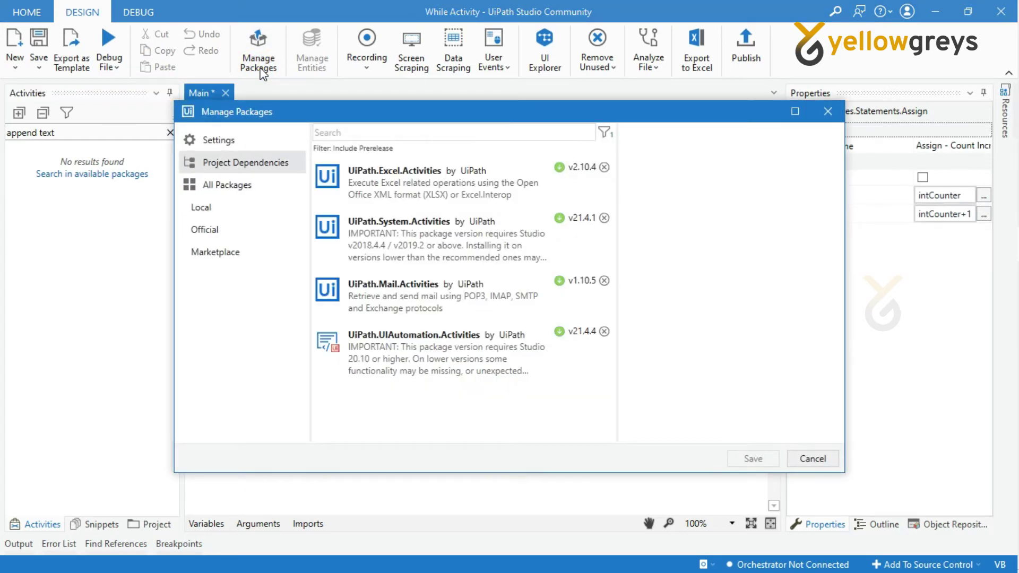
drag(292, 117, 288, 135)
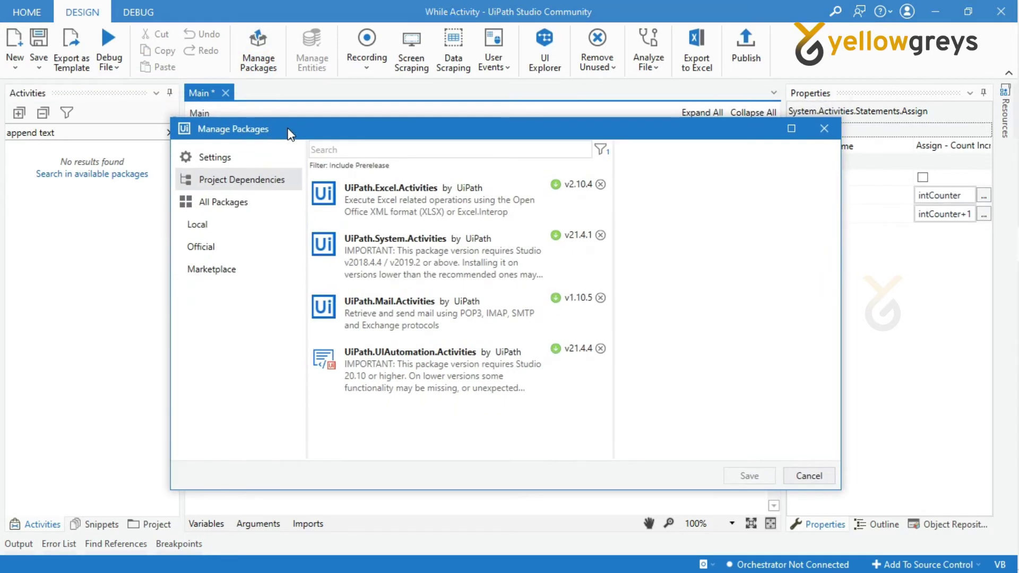
click(241, 202)
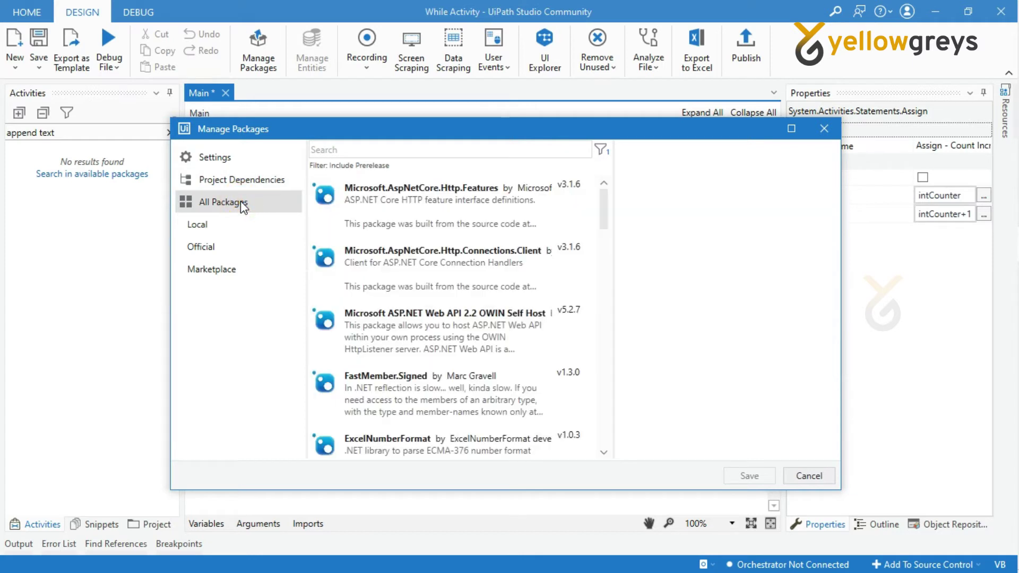
click(355, 149)
text(uipath.word.a)
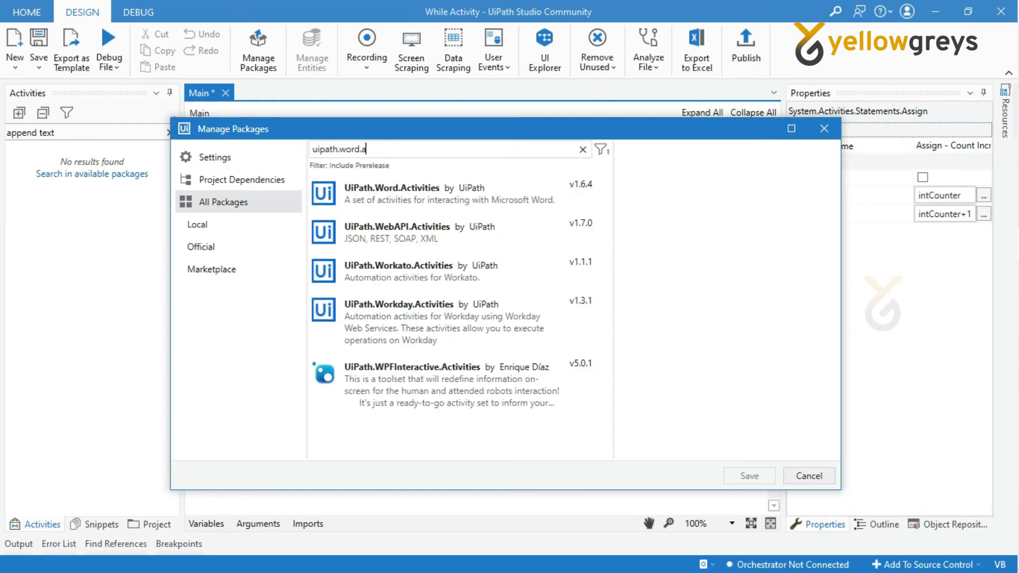
text(ctivities)
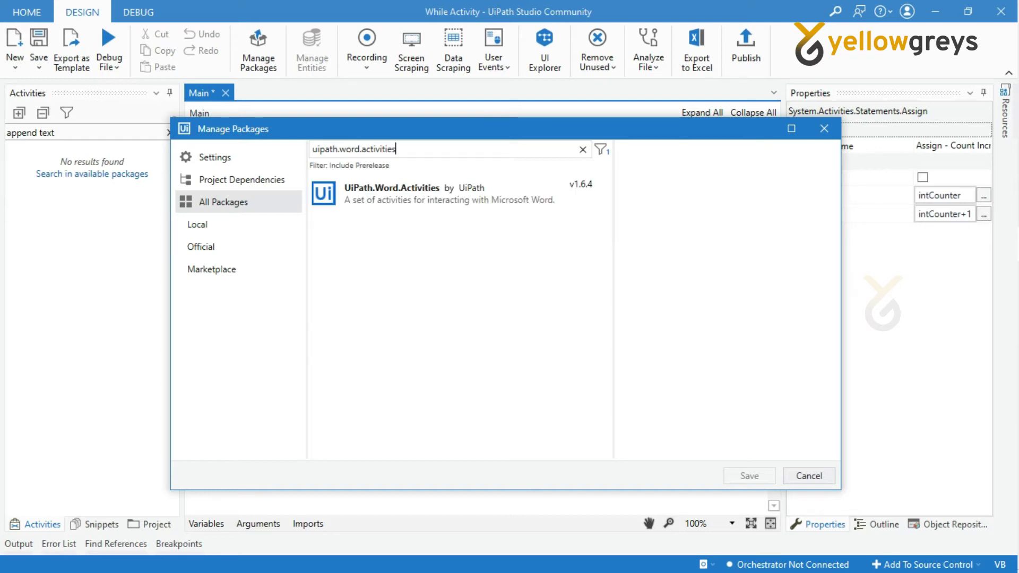
click(480, 188)
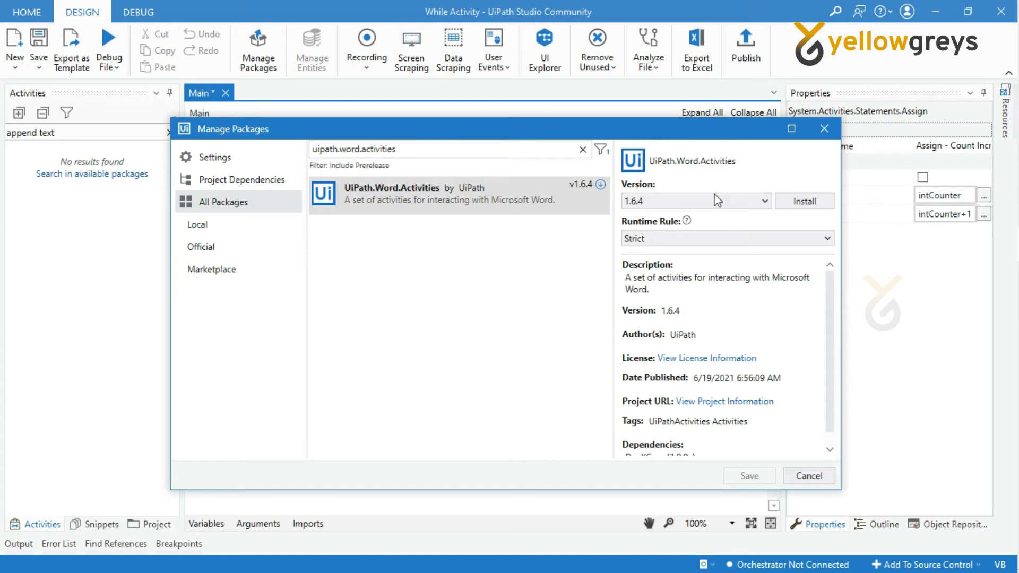
click(791, 201)
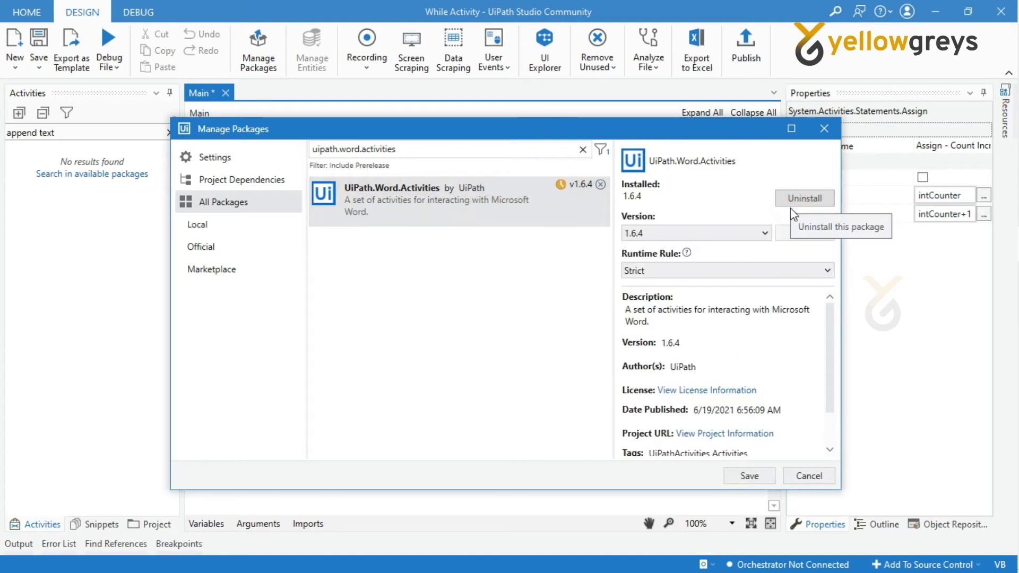
click(752, 477)
click(518, 344)
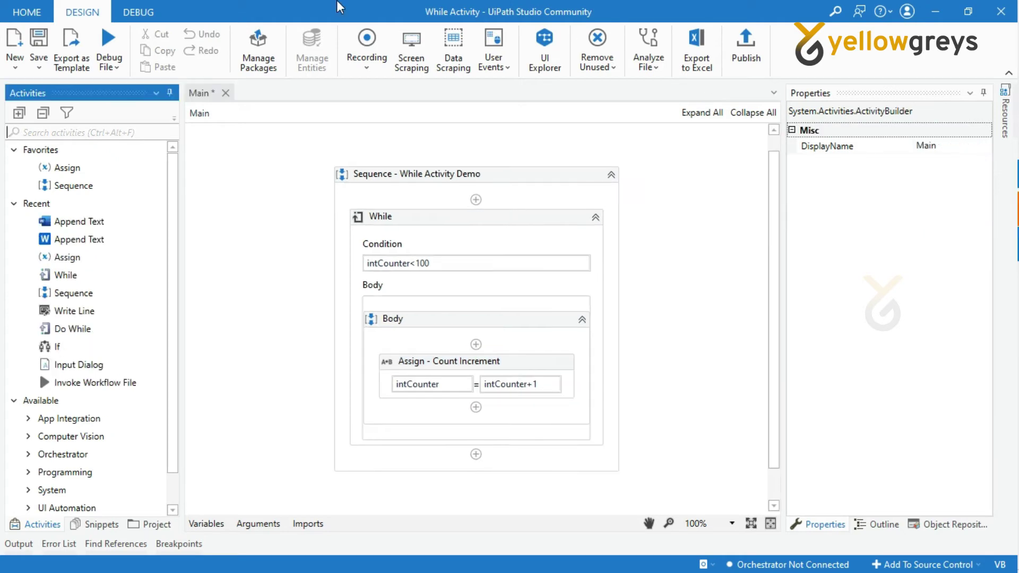
- Search 'append text' again and drop the Word Append Text activity below the Assign
click(101, 133)
text(append )
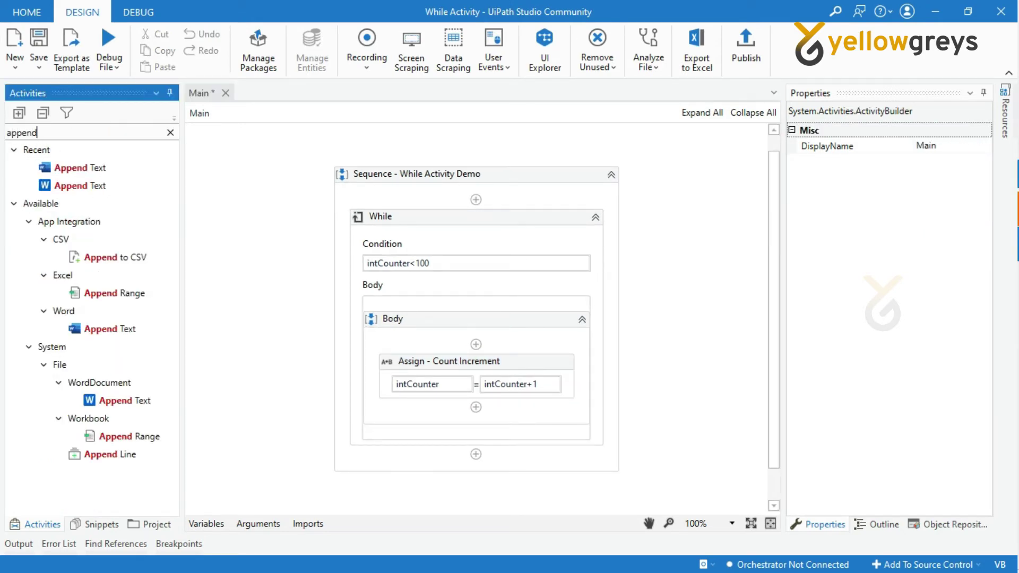
text(text)
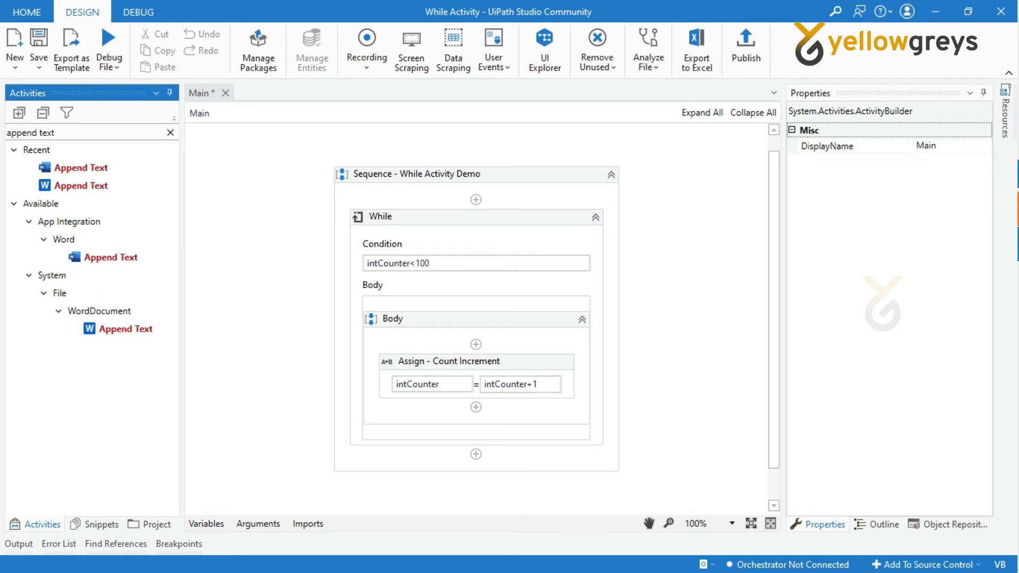
click(104, 264)
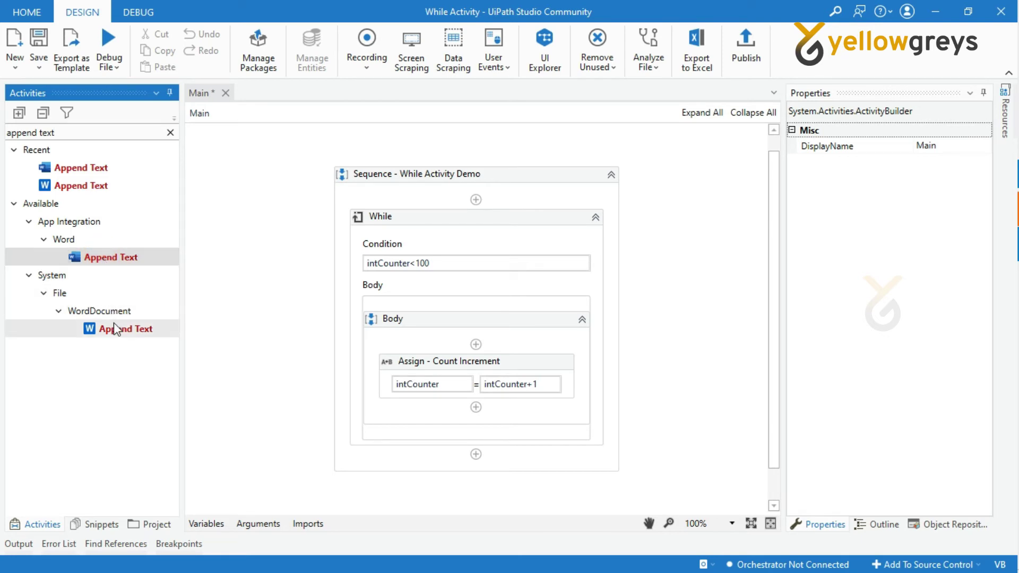
drag(116, 328, 404, 409)
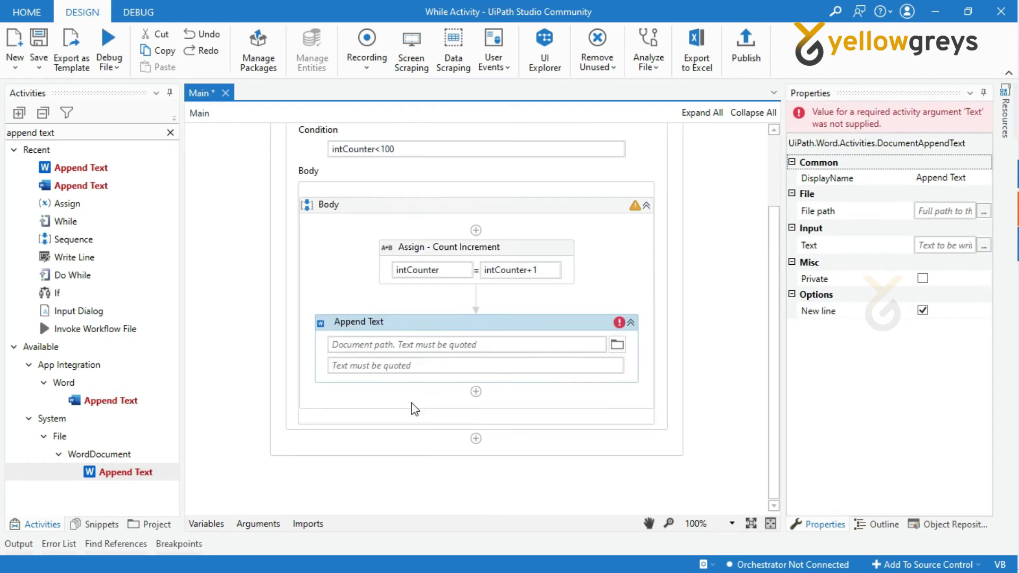
click(428, 345)
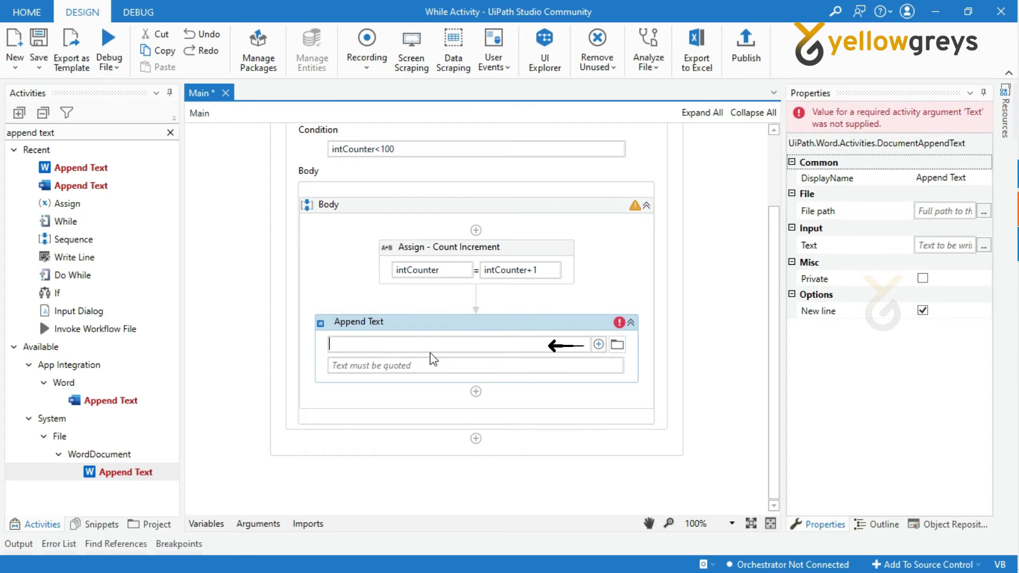
- Point Append Text's file path to the Append Text.docx document in the project folder
click(618, 347)
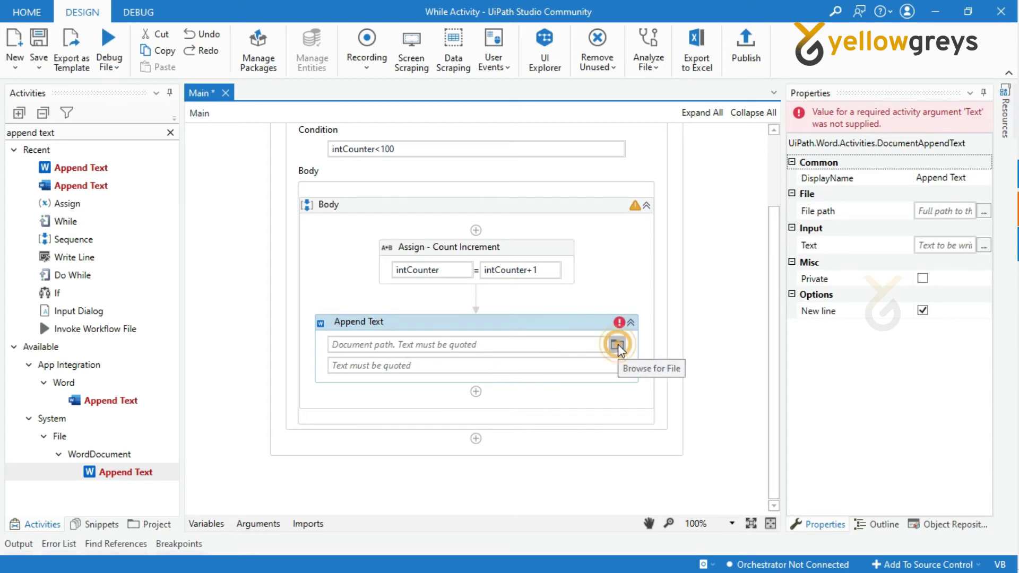
click(619, 348)
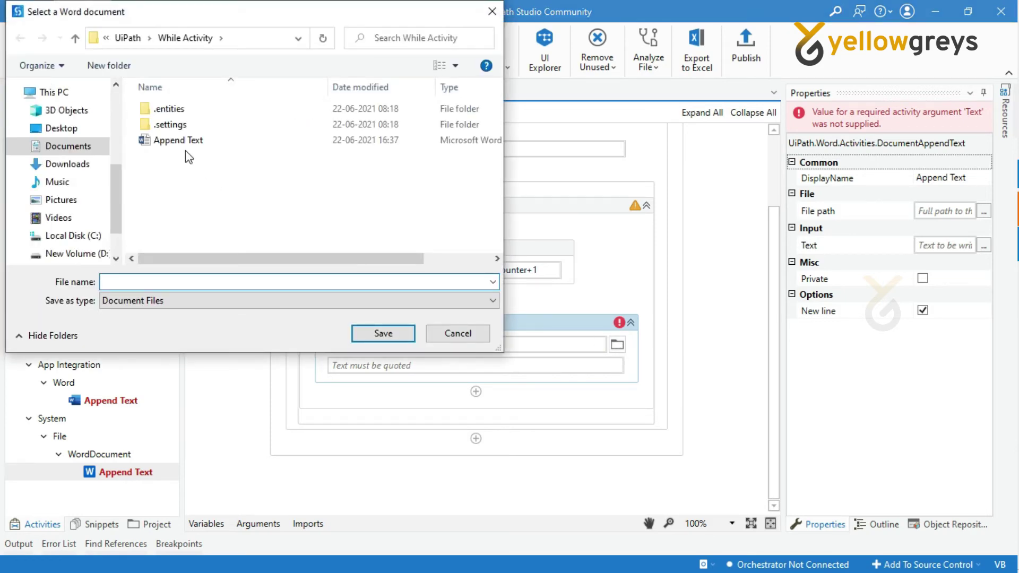
click(179, 143)
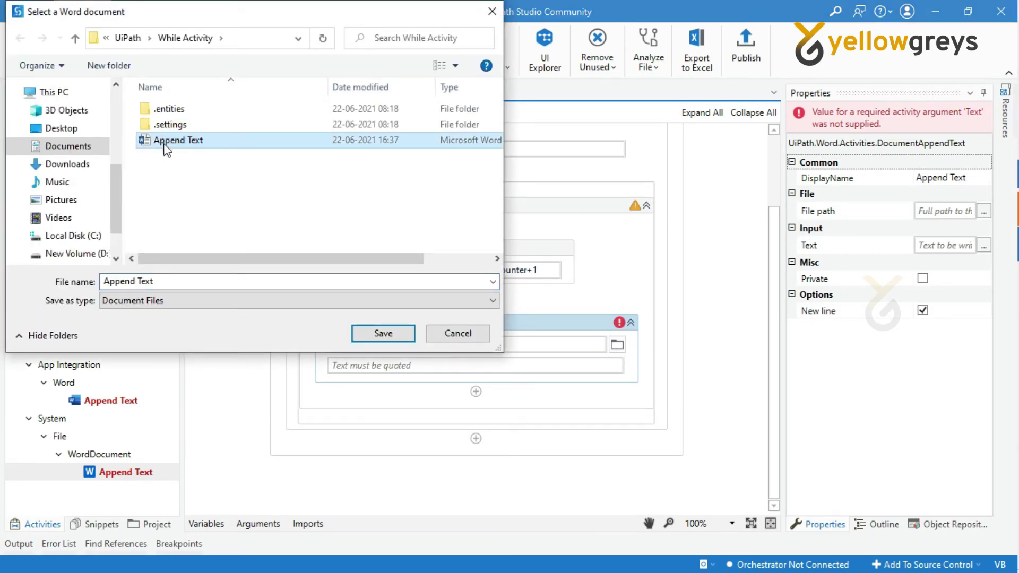
click(395, 336)
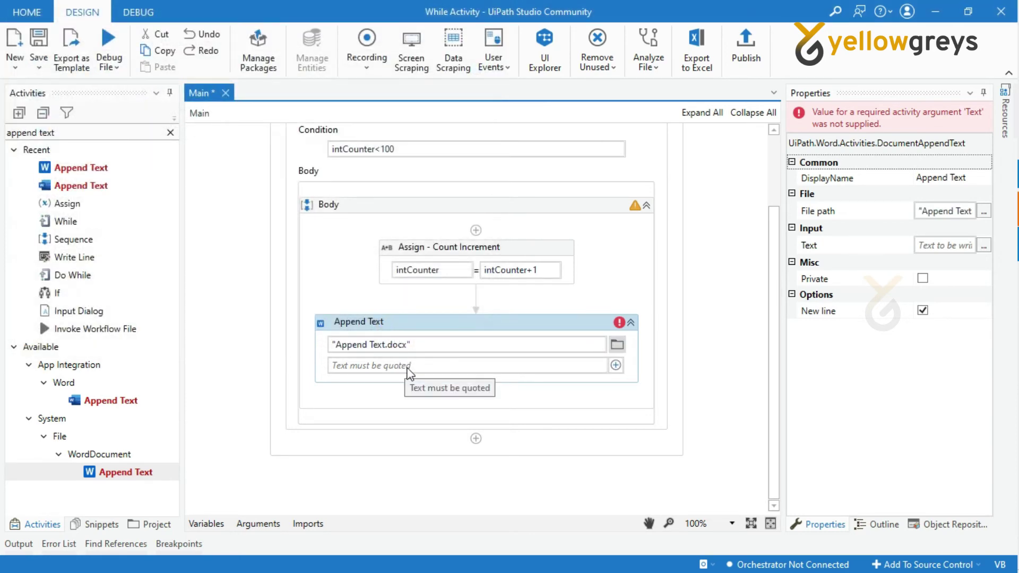
click(408, 366)
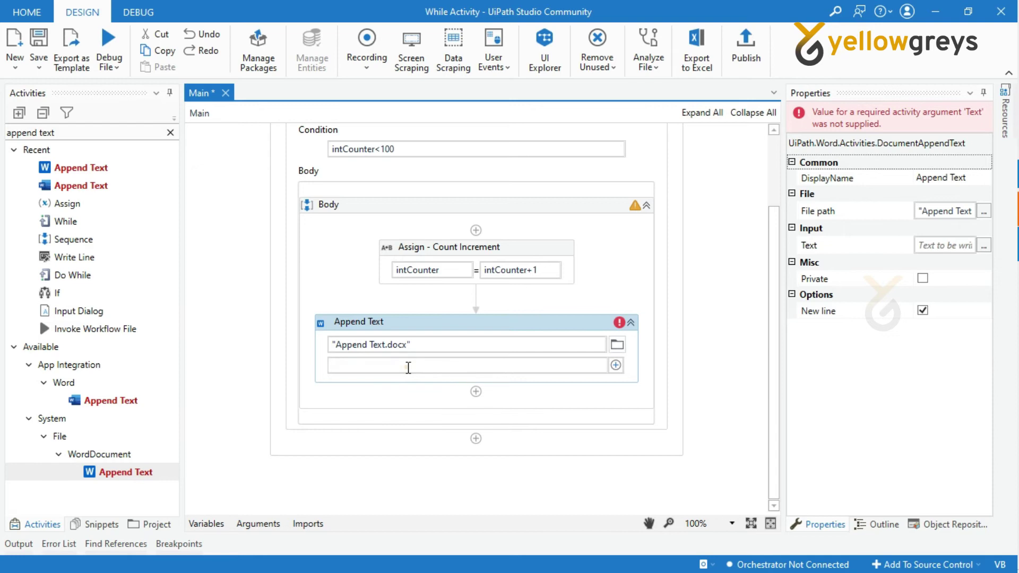
- Set the appended text expression to "The counter is now " + intCounter.ToString + "."
click(984, 245)
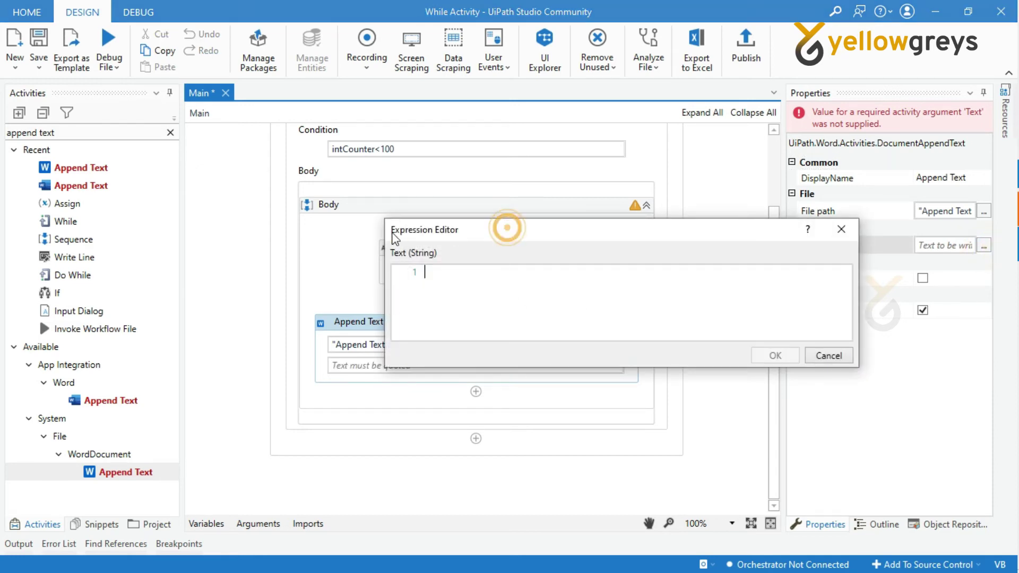
click(509, 234)
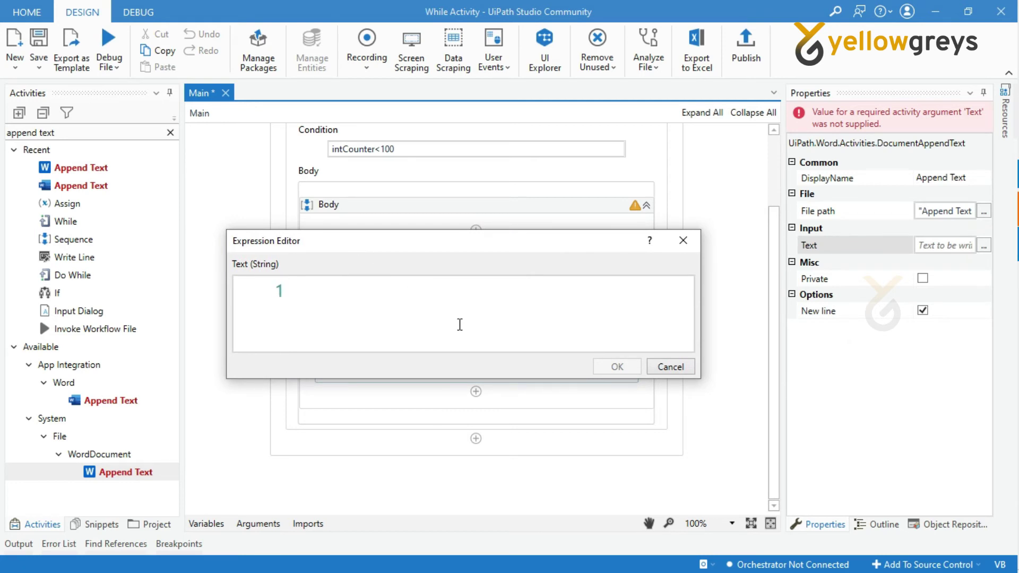
text("The counter is now)
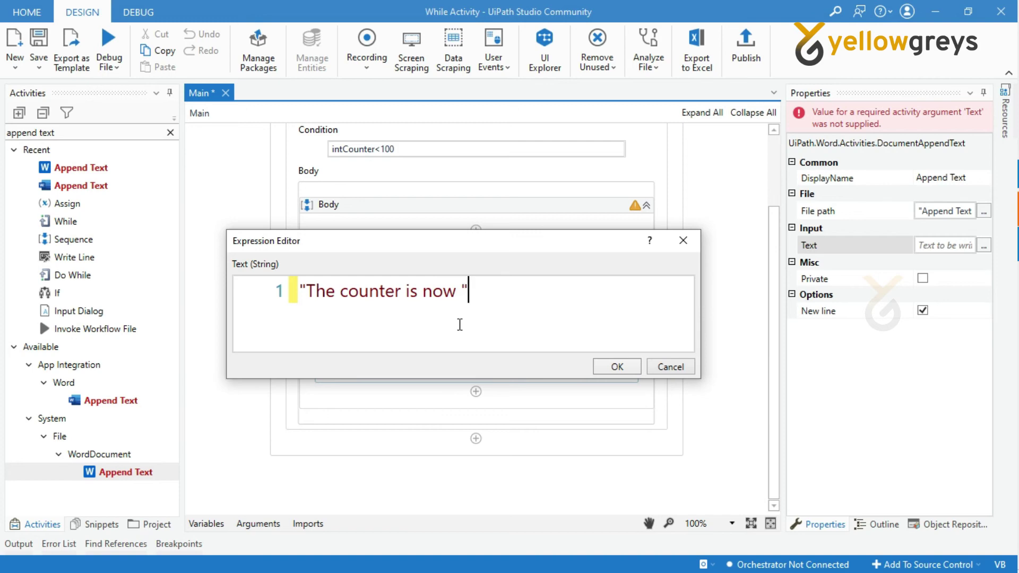
key(End)
text(+ )
text(in)
key(Tab)
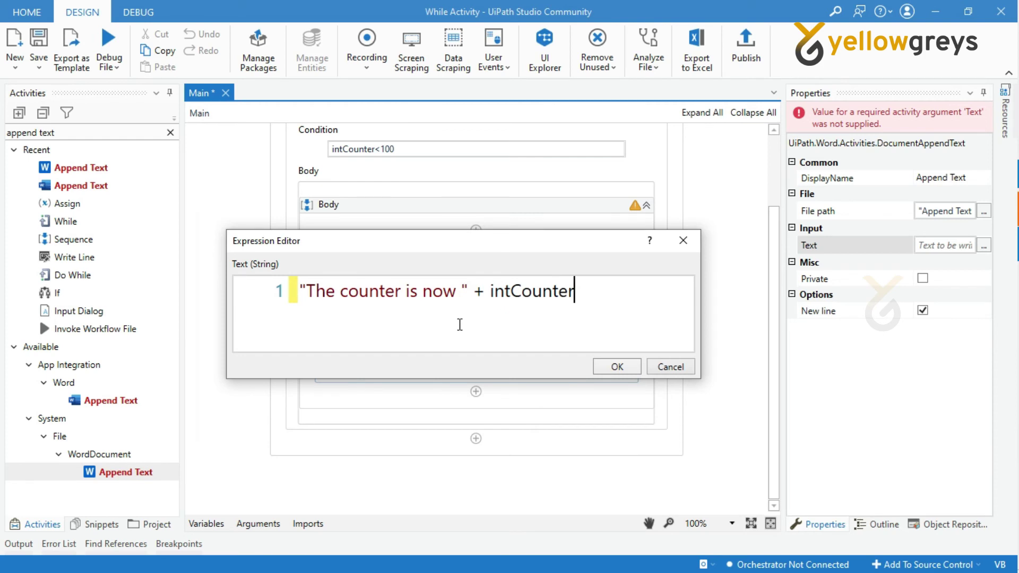
text(.tostr)
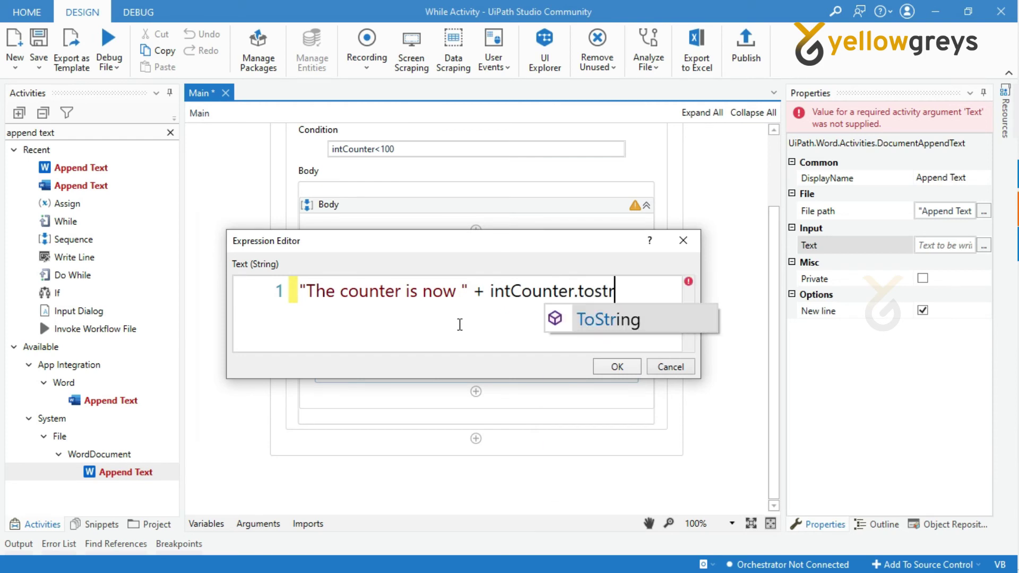
key(Tab)
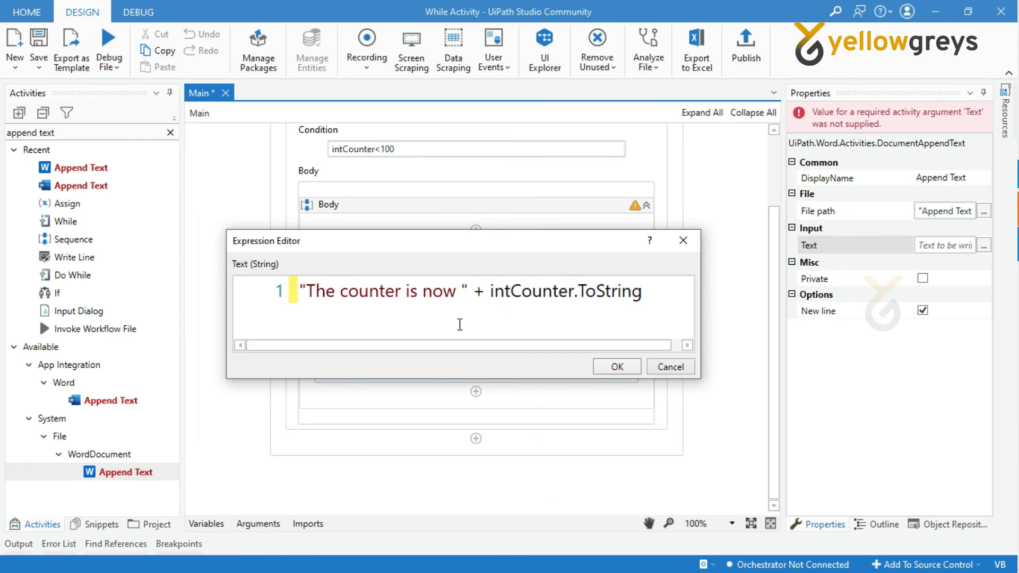
text(+"."")
click(618, 368)
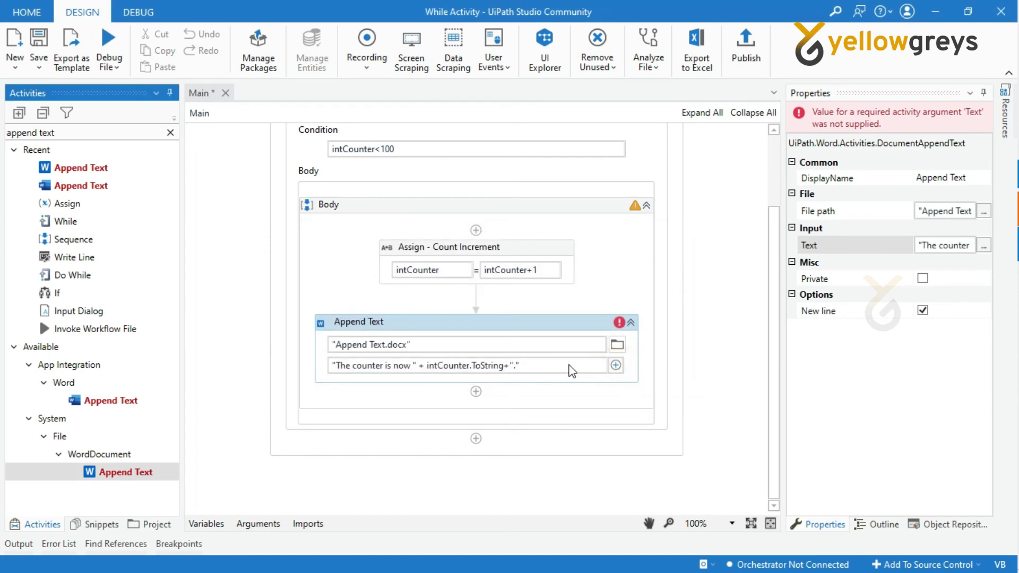
- Run the workflow in Debug mode so the While loop writes to the document
click(118, 70)
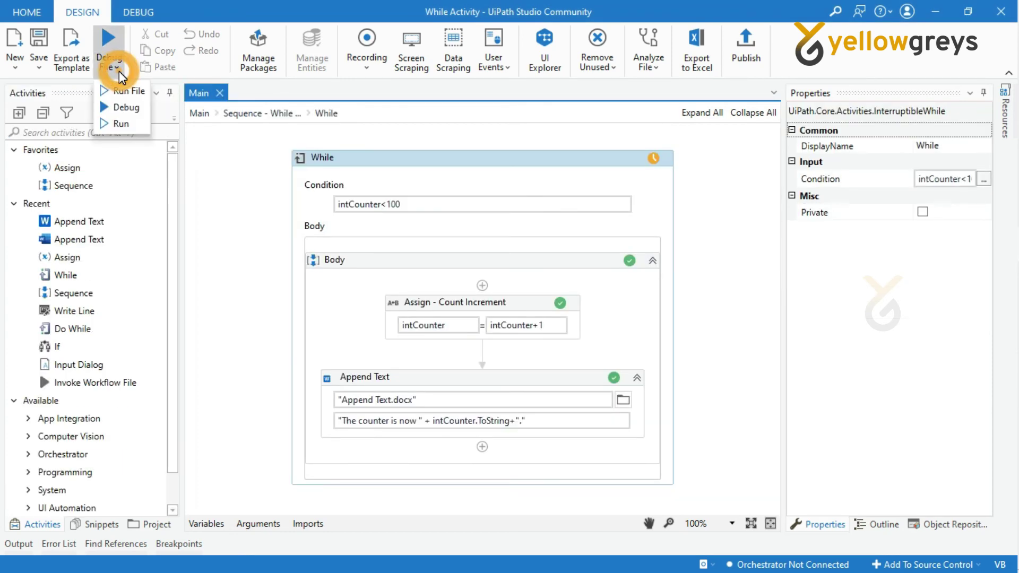
click(121, 108)
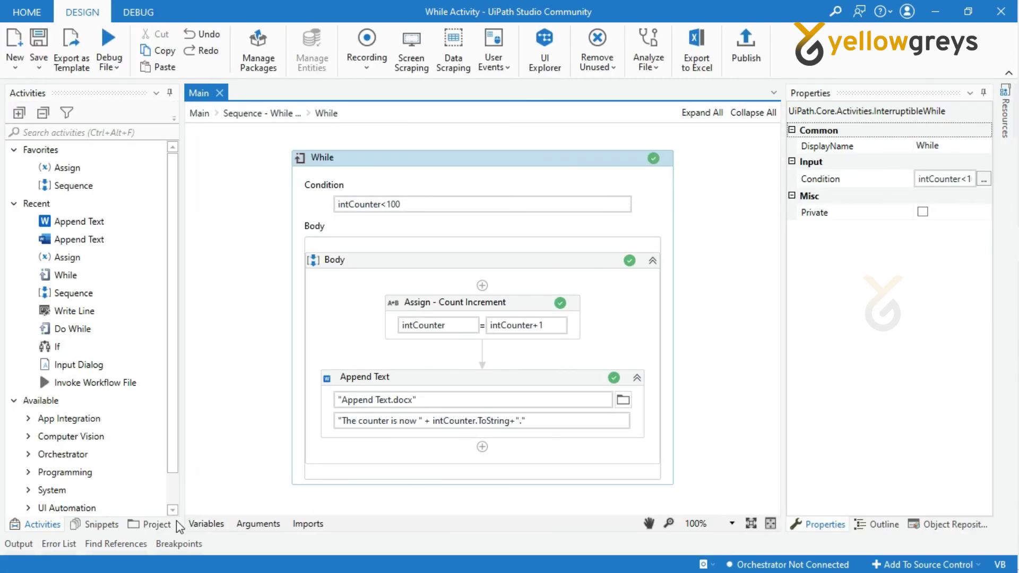
- Show the project folder in File Explorer and select the Append Text document
click(155, 524)
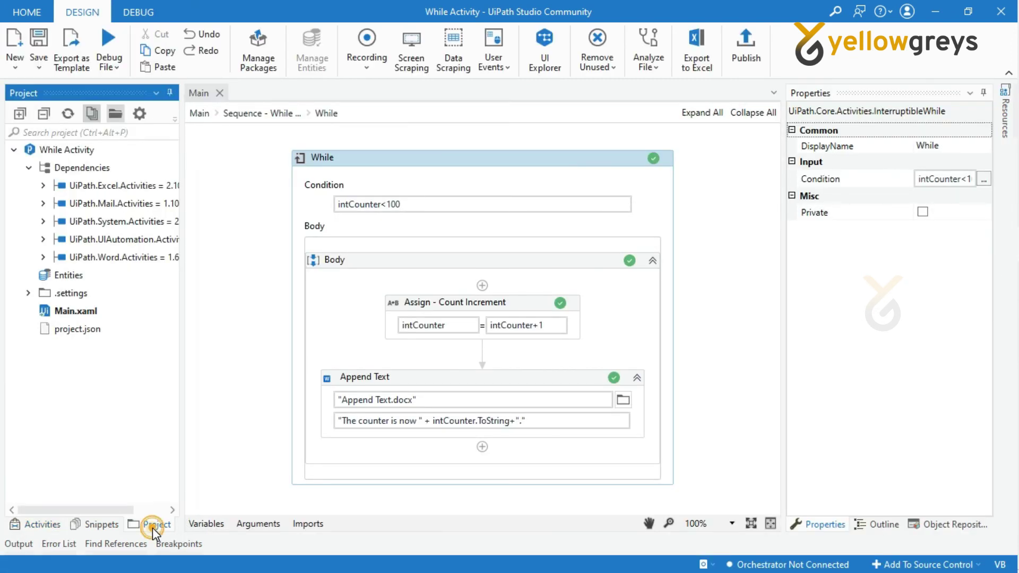
click(116, 115)
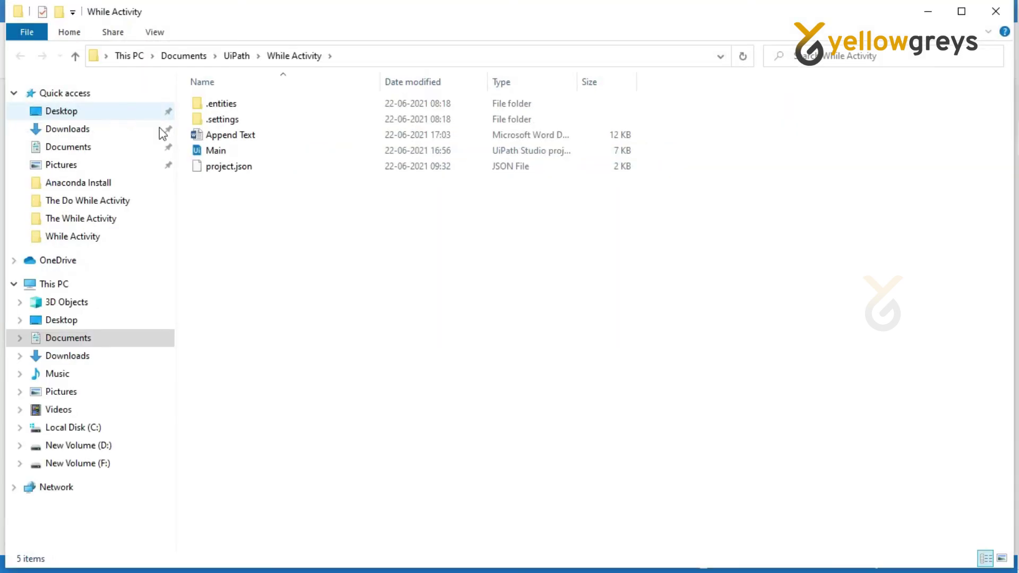
click(223, 142)
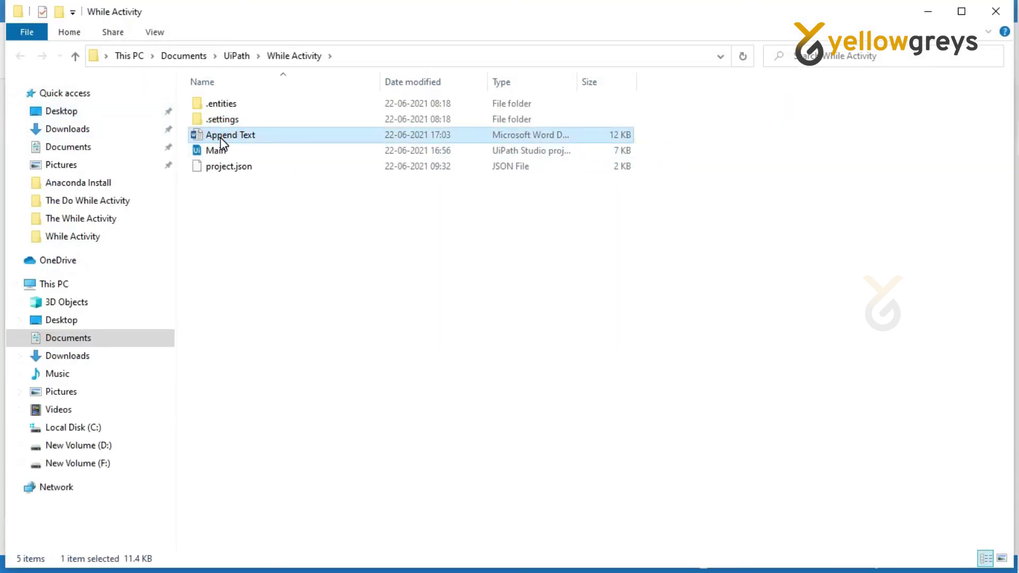
- View Append Text.docx in Word, confirming lines run to "The counter is now 100."
double_click(220, 138)
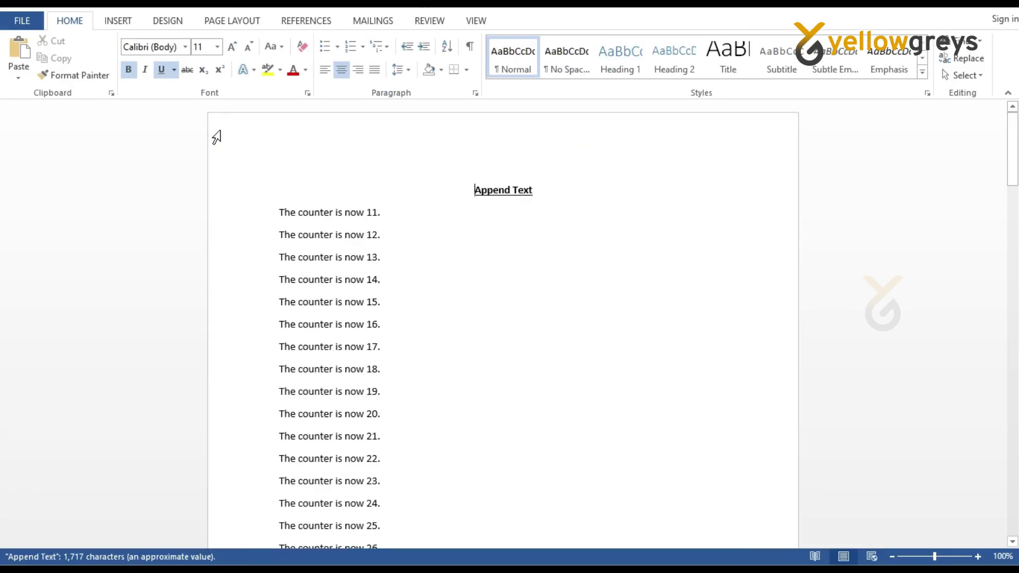
scroll(617, 192, down, 2)
scroll(617, 192, down, 2)
scroll(617, 192, down, 2)
scroll(617, 193, down, 2)
scroll(616, 192, down, 1)
scroll(617, 191, down, 3)
scroll(617, 193, down, 2)
scroll(617, 192, down, 2)
scroll(617, 192, down, 3)
scroll(617, 193, down, 2)
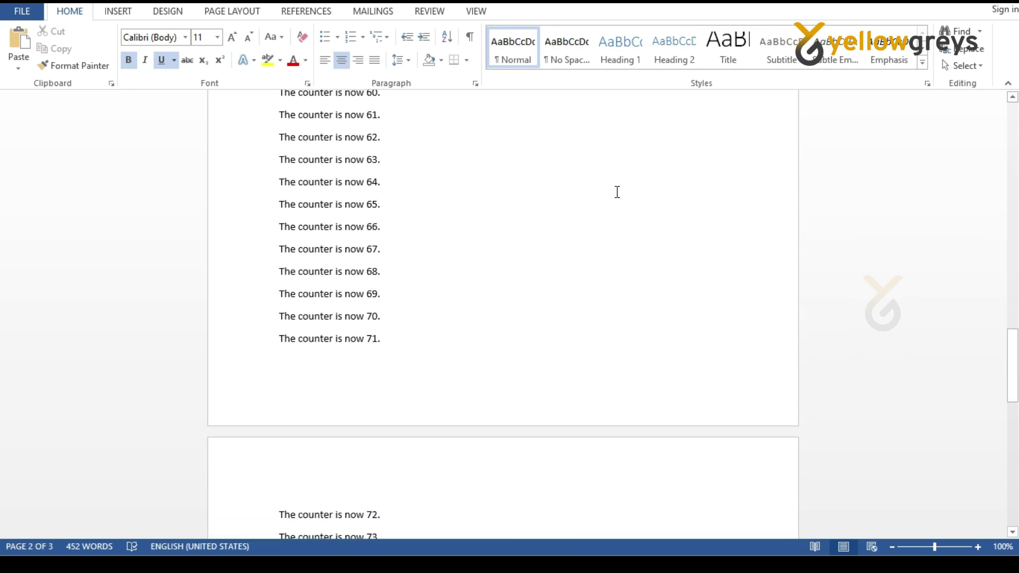
scroll(618, 192, down, 3)
scroll(618, 192, down, 3)
scroll(617, 192, down, 3)
scroll(617, 192, down, 1)
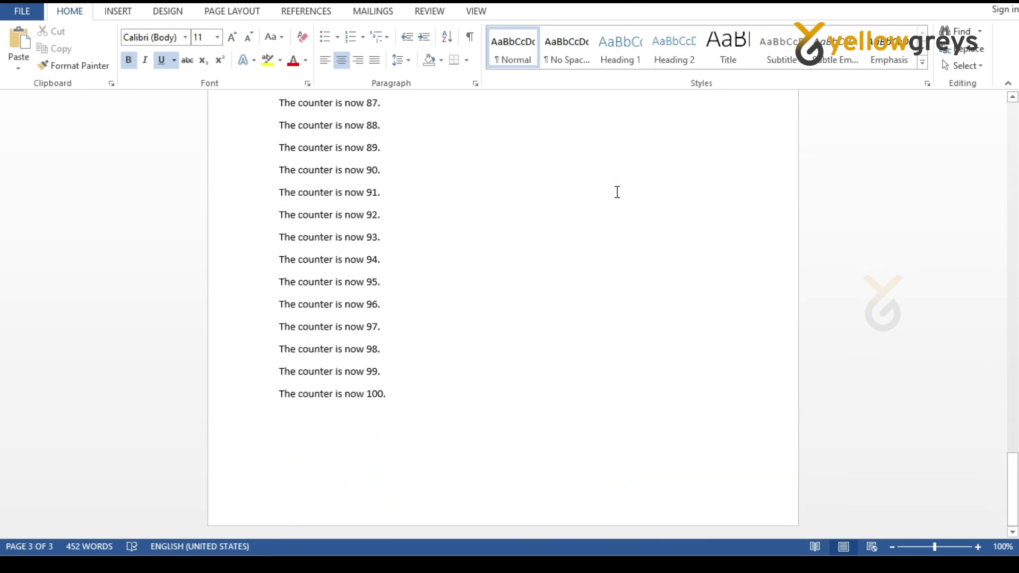
click(605, 144)
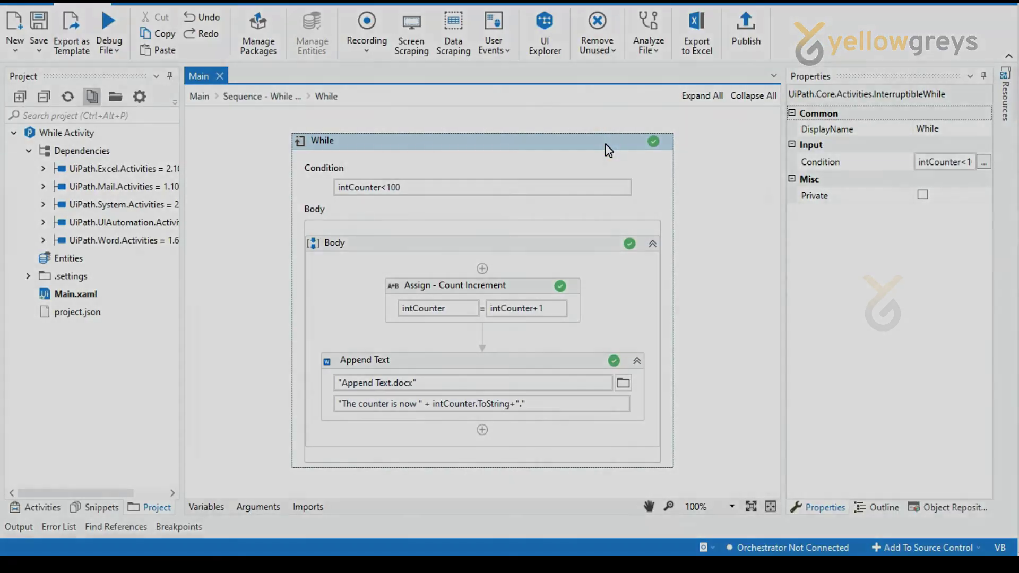